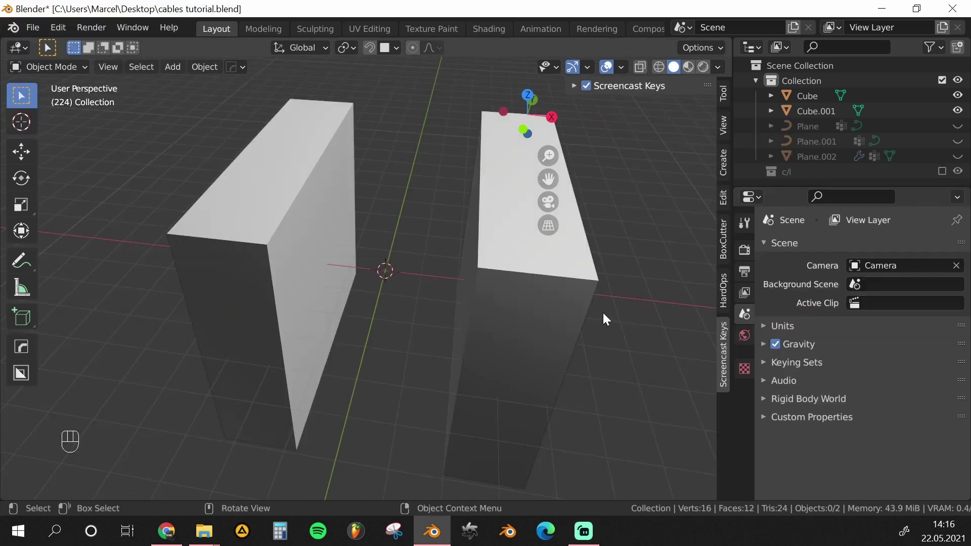
# Add a 2 m plane mesh at the world origin between the two blocks.
pyautogui.moveTo(603, 312); pyautogui.dragTo(573, 308, button='middle')
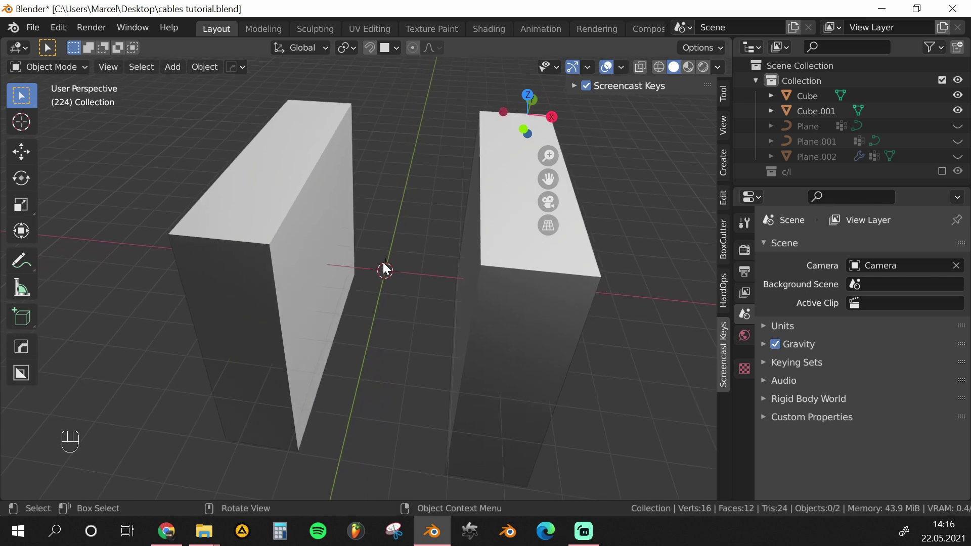
pyautogui.hotkey('shift', 'a')
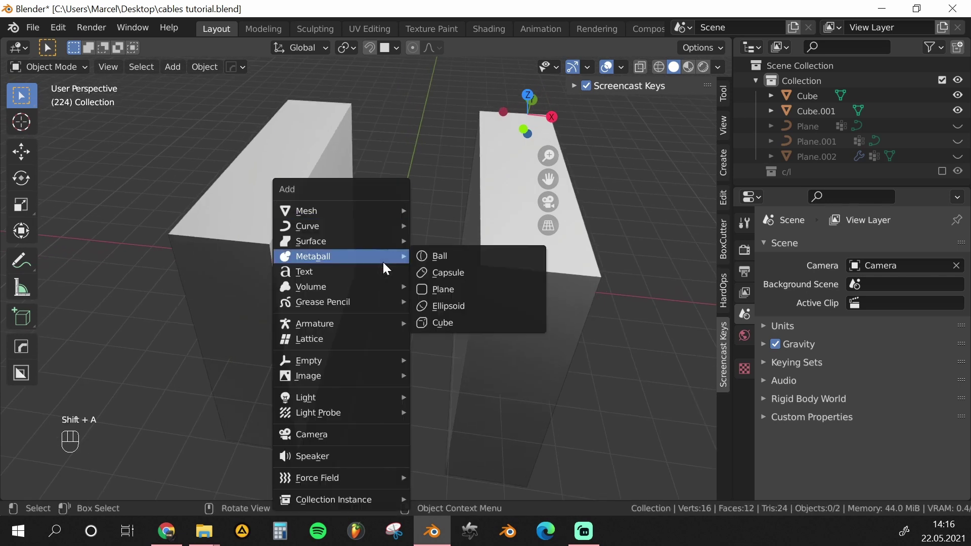
pyautogui.moveTo(325, 210)
pyautogui.click(466, 212)
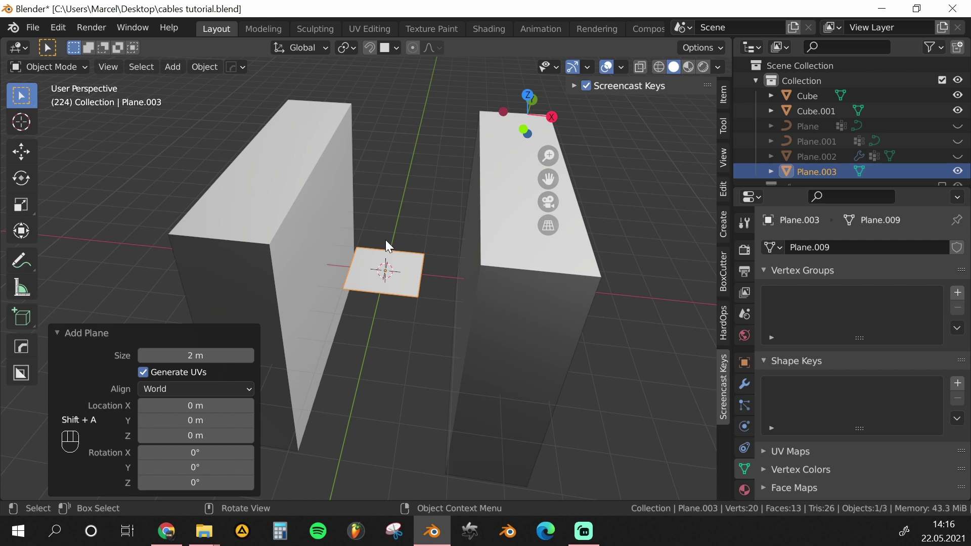
# In Edit Mode, delete the two vertices of one plane edge so that a single edge remains.
pyautogui.press('Tab')
pyautogui.press('2')
pyautogui.press('x')
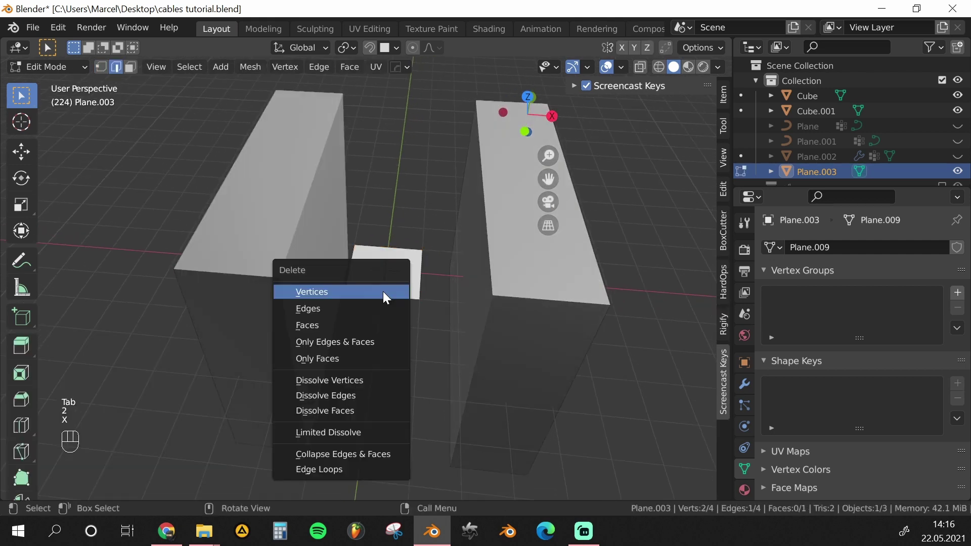
pyautogui.click(386, 293)
pyautogui.press('1')
pyautogui.moveTo(372, 237); pyautogui.dragTo(351, 254, button='middle')
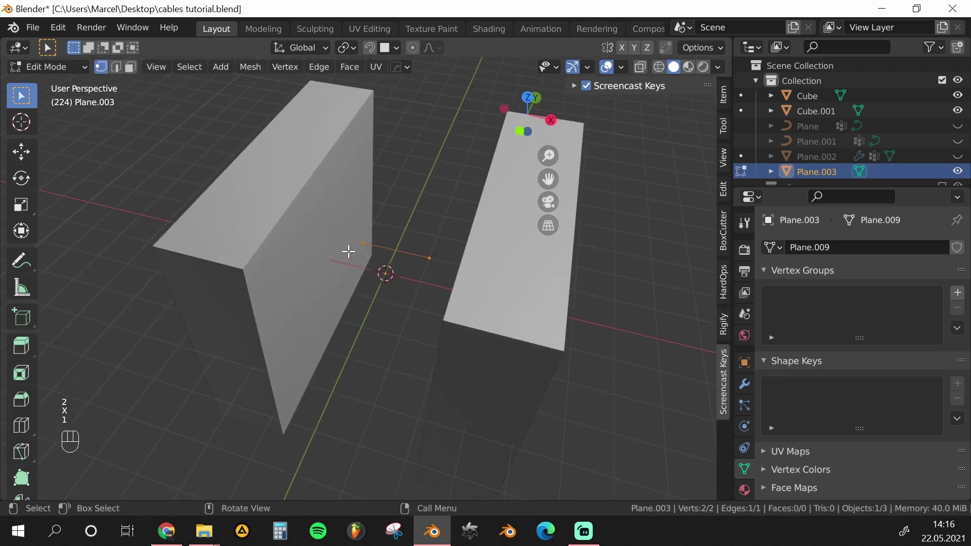
# Snap the remaining edge's vertex nearest the left block onto a high point of that block's inner face.
pyautogui.scroll(3, 351, 253)
pyautogui.click(362, 225)
pyautogui.press('1')
pyautogui.moveTo(355, 133); pyautogui.dragTo(347, 195, button='middle')
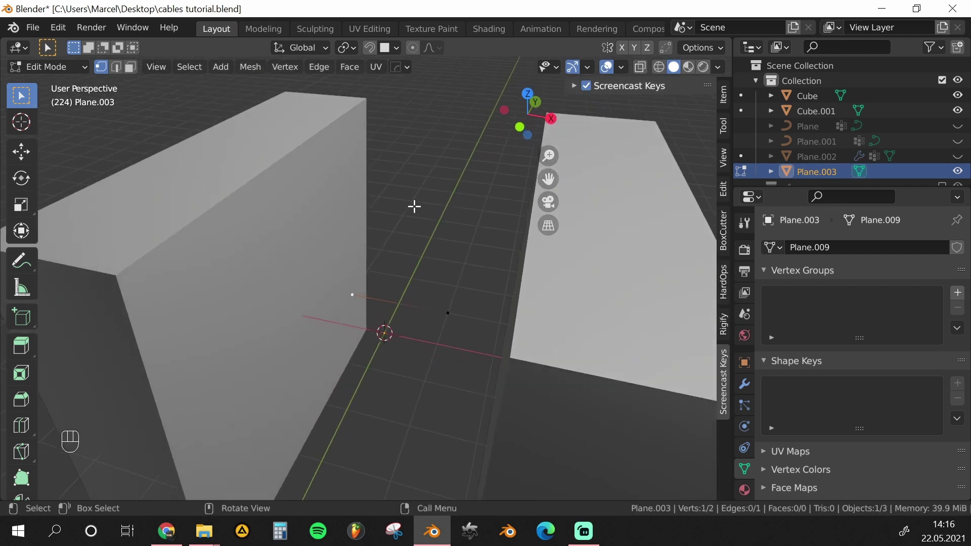
pyautogui.moveTo(380, 246); pyautogui.dragTo(340, 237, button='middle')
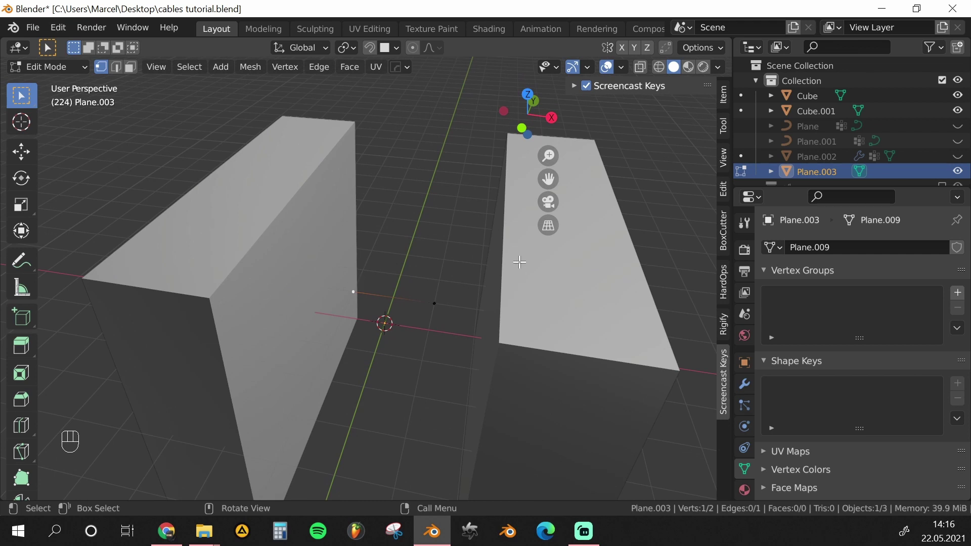
pyautogui.click(390, 47)
pyautogui.moveTo(360, 318); pyautogui.dragTo(360, 324, button='middle')
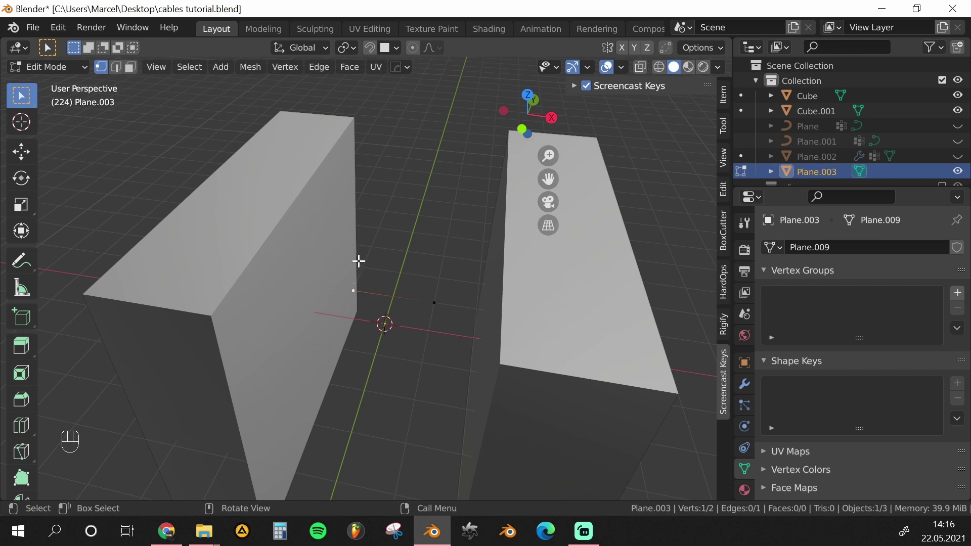
pyautogui.moveTo(355, 278); pyautogui.dragTo(355, 277, button='middle')
pyautogui.press('g')
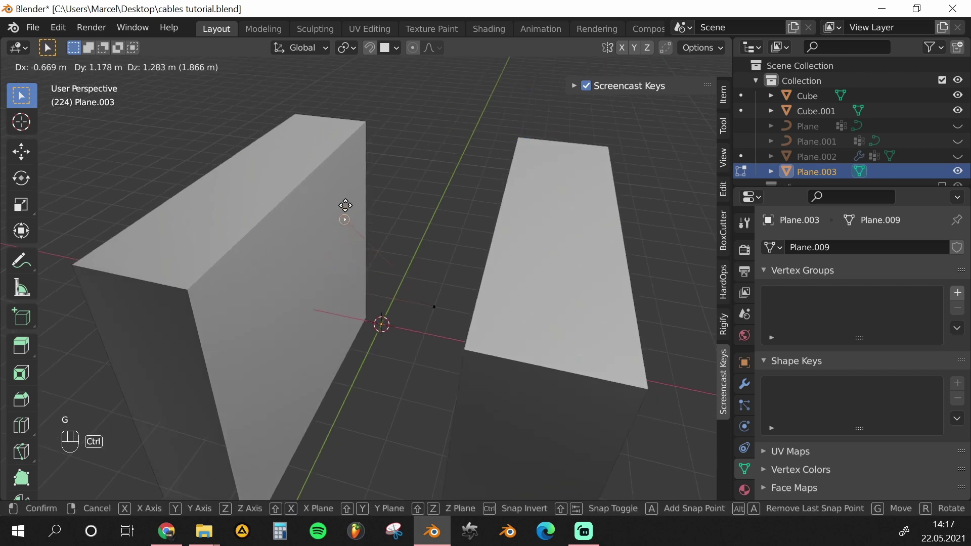
pyautogui.click(348, 163)
# Snap the edge's opposite vertex onto the inner face of the right block.
pyautogui.moveTo(411, 309); pyautogui.dragTo(490, 305, button='middle')
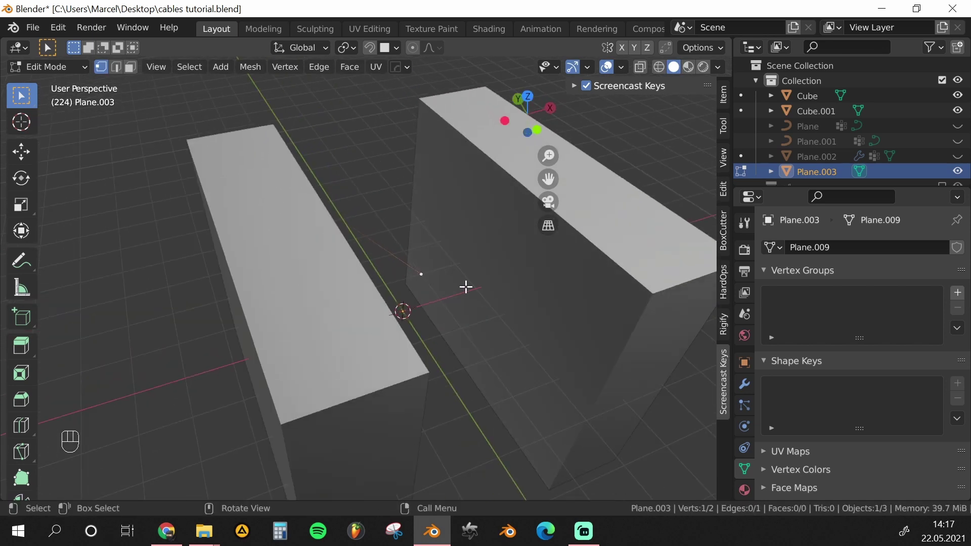
pyautogui.press('g')
pyautogui.click(416, 244)
# Duplicate the edge and offset the copy along the global Y axis.
pyautogui.press('2')
pyautogui.moveTo(416, 245); pyautogui.dragTo(383, 243, button='middle')
pyautogui.hotkey('shift', 'd')
pyautogui.press('y')
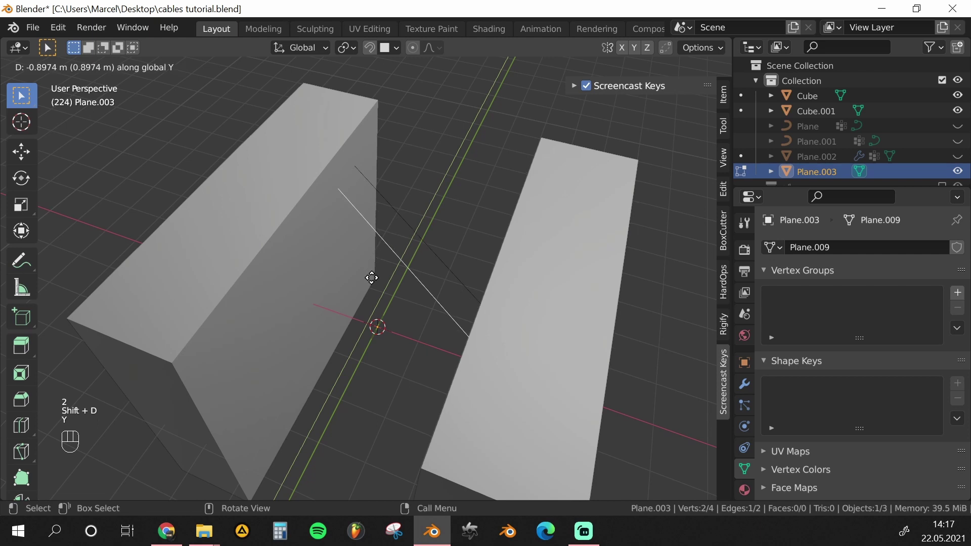
pyautogui.click(354, 279)
# Snap both end vertices of the duplicated edge to new spots on the blocks' inner faces so it runs at a different slope.
pyautogui.press('1')
pyautogui.click(319, 204)
pyautogui.press('g')
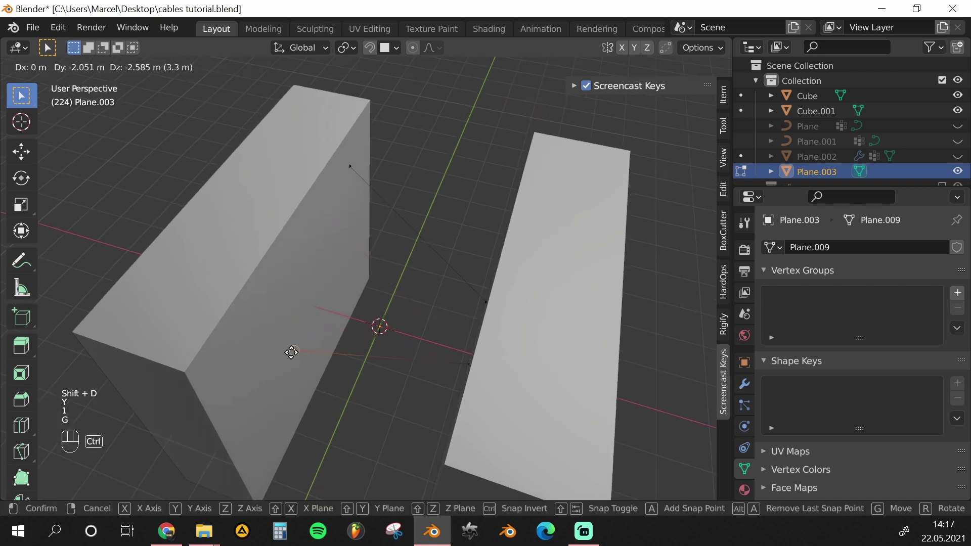
pyautogui.click(321, 353)
pyautogui.moveTo(321, 353); pyautogui.dragTo(370, 316, button='middle')
pyautogui.press('g')
pyautogui.click(436, 241)
# Duplicate the second edge along the global Y axis and snap the copy's end lower on the right block's inner face.
pyautogui.press('2')
pyautogui.hotkey('shift', 'd')
pyautogui.press('x')
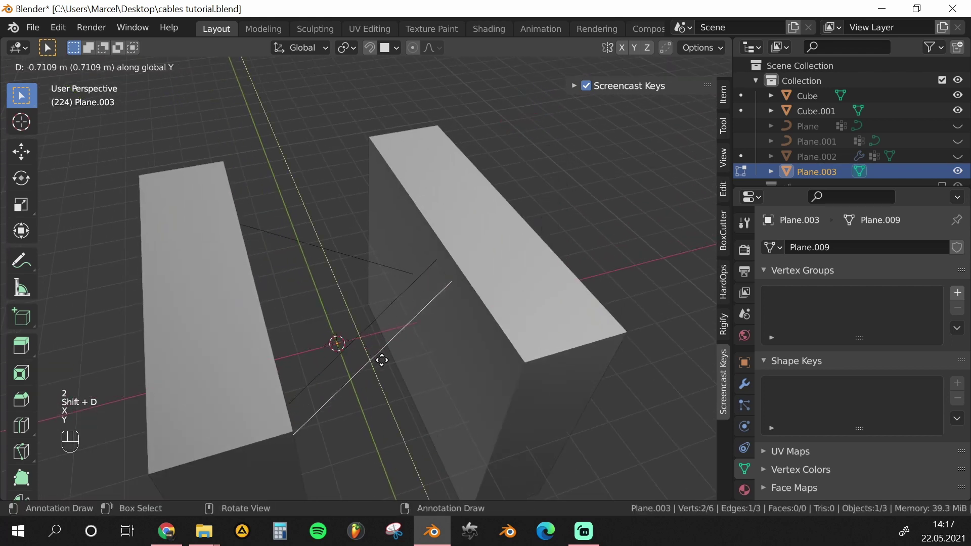
pyautogui.press('y')
pyautogui.click(418, 366)
pyautogui.press('1')
pyautogui.click(463, 306)
pyautogui.press('g')
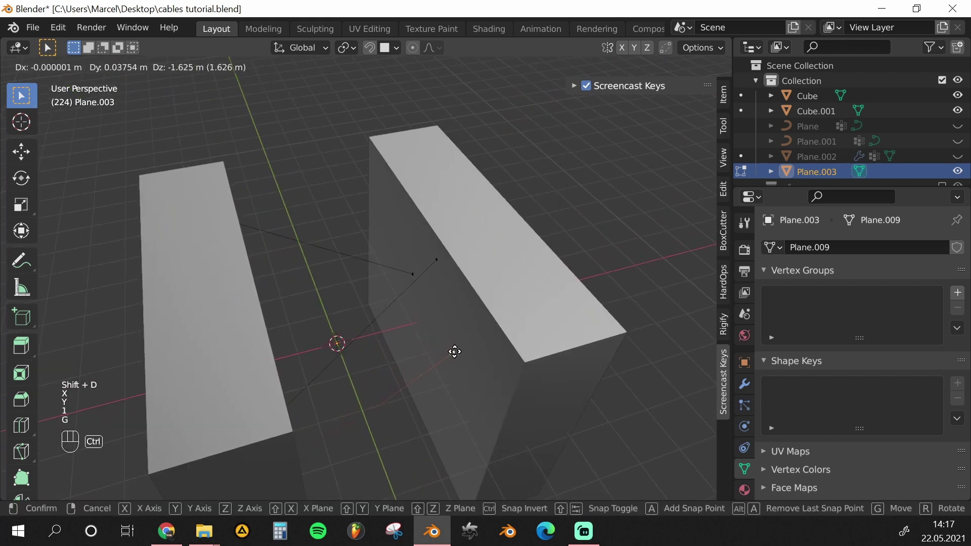
pyautogui.click(459, 343)
# Box-select the three edges and duplicate them along the global Z axis.
pyautogui.press('2')
pyautogui.moveTo(337, 229); pyautogui.dragTo(323, 255, button='middle')
pyautogui.moveTo(323, 253); pyautogui.dragTo(379, 385)
pyautogui.moveTo(380, 385); pyautogui.dragTo(406, 291, button='middle')
pyautogui.hotkey('shift', 'd')
pyautogui.press('z')
pyautogui.click(402, 324)
pyautogui.press('r')
pyautogui.press('z')
pyautogui.press('Escape')
# Snap individual end vertices of the new edges to varied positions on the inner faces of both blocks.
pyautogui.press('1')
pyautogui.moveTo(282, 357); pyautogui.dragTo(292, 362, button='middle')
pyautogui.click(286, 337)
pyautogui.press('g')
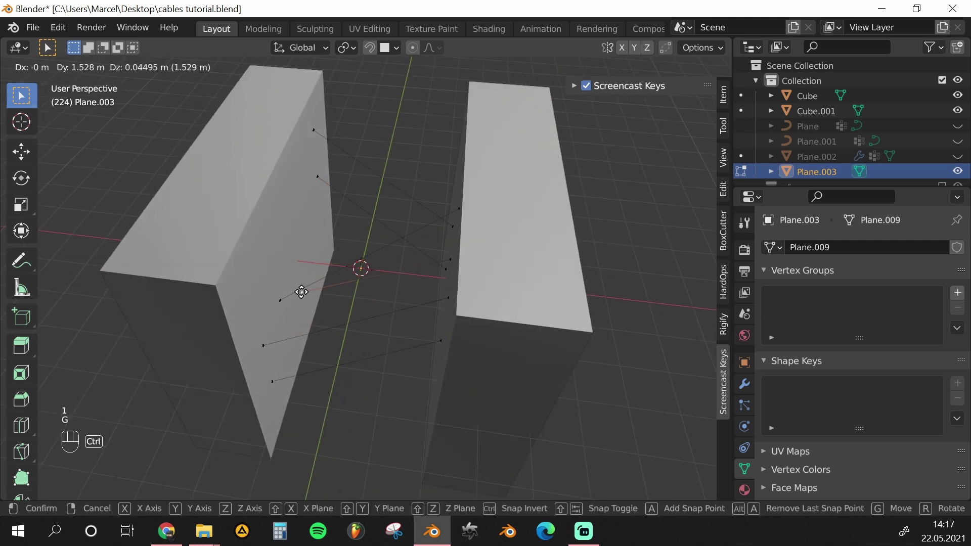
pyautogui.click(304, 289)
pyautogui.press('g')
pyautogui.click(275, 325)
pyautogui.moveTo(275, 325); pyautogui.dragTo(381, 219, button='middle')
pyautogui.press('g')
pyautogui.click(405, 233)
# Select all six edges, duplicate them and rotate the copies 180° about the Z axis.
pyautogui.moveTo(429, 262); pyautogui.dragTo(403, 263, button='middle')
pyautogui.press('2')
pyautogui.moveTo(359, 145); pyautogui.dragTo(452, 466)
pyautogui.moveTo(431, 337); pyautogui.dragTo(405, 292, button='middle')
pyautogui.hotkey('shift', 'd')
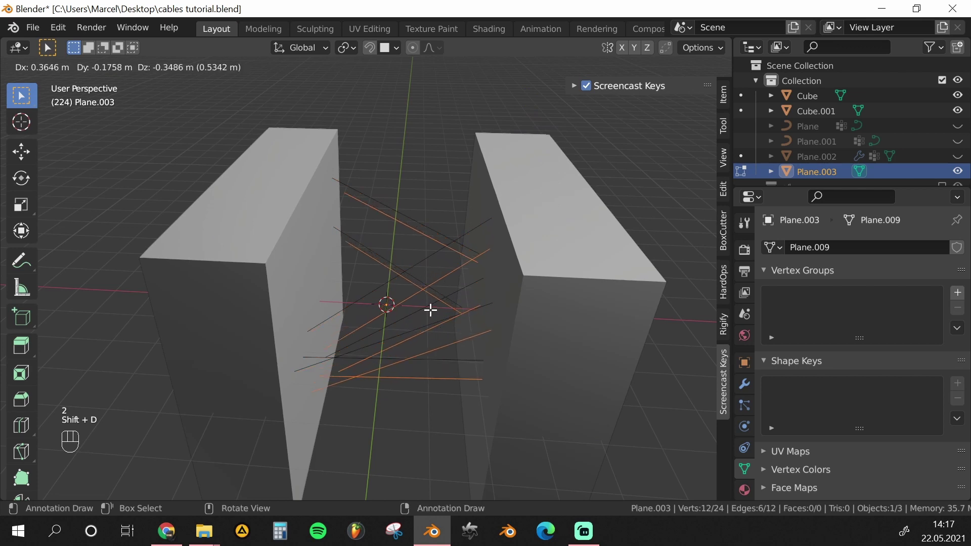
pyautogui.press('r')
pyautogui.press('z')
pyautogui.press('KP_1')
pyautogui.press('KP_8')
pyautogui.press('KP_0')
pyautogui.press('Return')
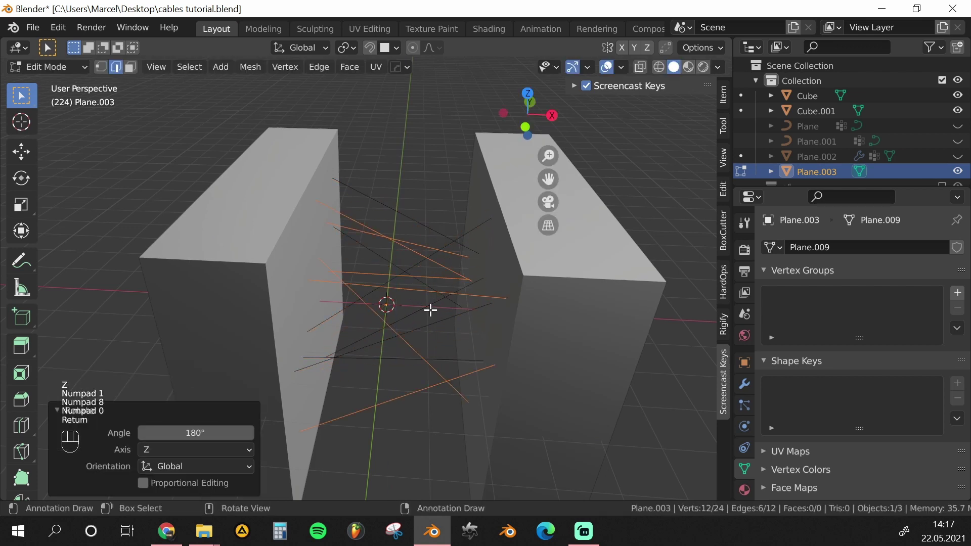
# Snap end vertices of the rotated edges to different spots on the blocks' inner faces.
pyautogui.press('1')
pyautogui.moveTo(548, 354); pyautogui.dragTo(519, 307, button='middle')
pyautogui.click(535, 272)
pyautogui.press('g')
pyautogui.moveTo(527, 267); pyautogui.dragTo(337, 357, button='middle')
pyautogui.click(488, 209)
pyautogui.click(336, 360)
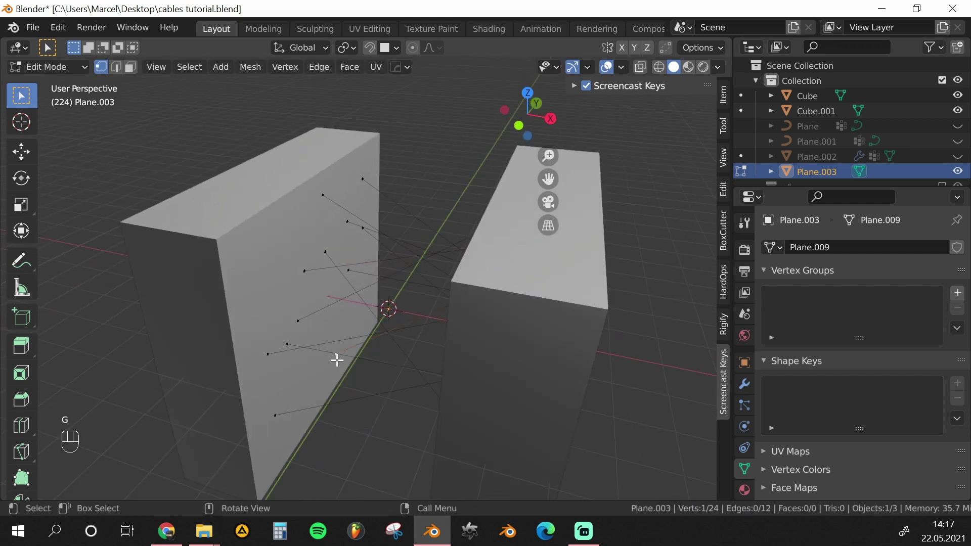
pyautogui.click(294, 343)
pyautogui.press('g')
pyautogui.click(321, 392)
# Move one more end vertex about 1.64 m up the right block's inner face.
pyautogui.moveTo(320, 392); pyautogui.dragTo(419, 333, button='middle')
pyautogui.moveTo(500, 370); pyautogui.dragTo(533, 320, button='middle')
pyautogui.click(497, 322)
pyautogui.press('g')
pyautogui.click(531, 238)
pyautogui.moveTo(530, 234); pyautogui.dragTo(466, 346, button='middle')
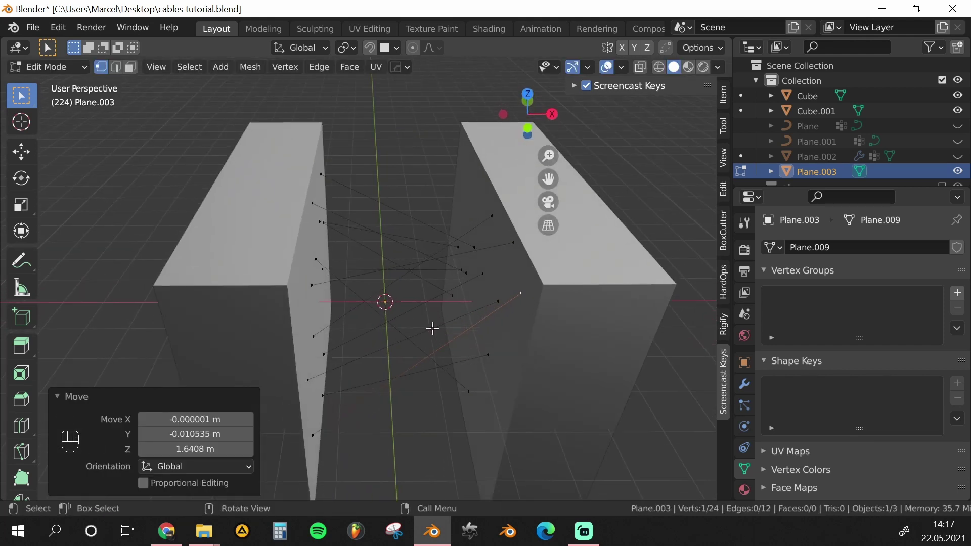
# Select all the edges and subdivide them with 15 cuts.
pyautogui.moveTo(396, 153); pyautogui.dragTo(390, 440)
pyautogui.press('2')
pyautogui.press('1')
pyautogui.moveTo(437, 212); pyautogui.dragTo(431, 210, button='middle')
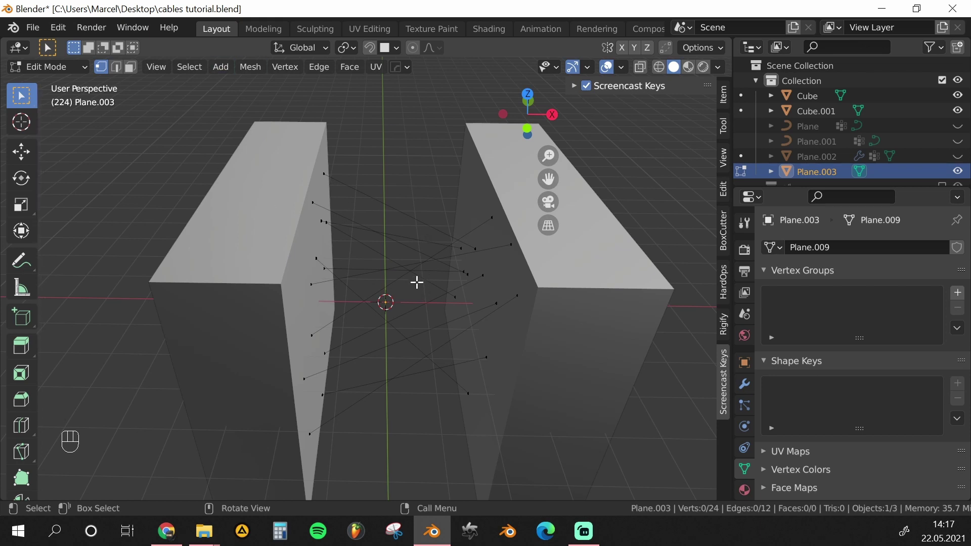
pyautogui.press('a')
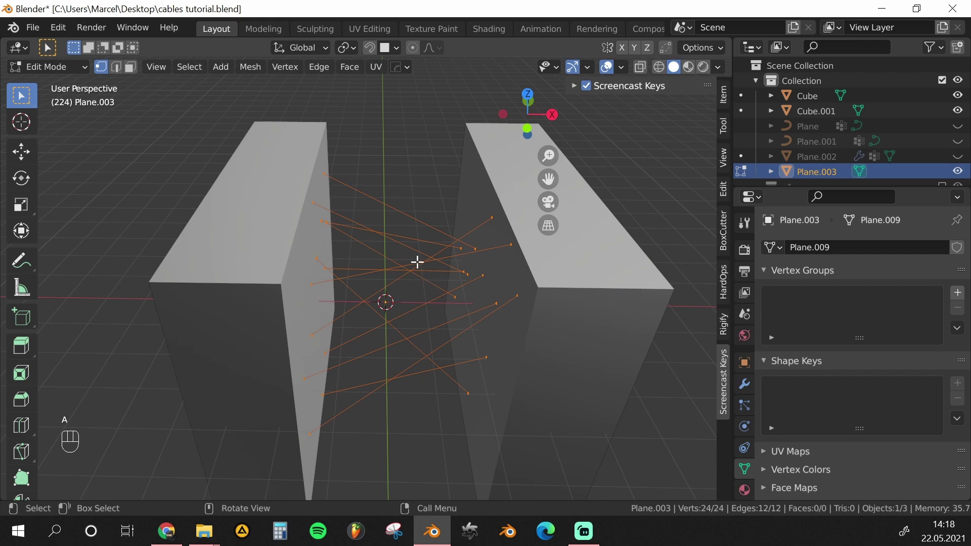
pyautogui.rightClick(357, 221)
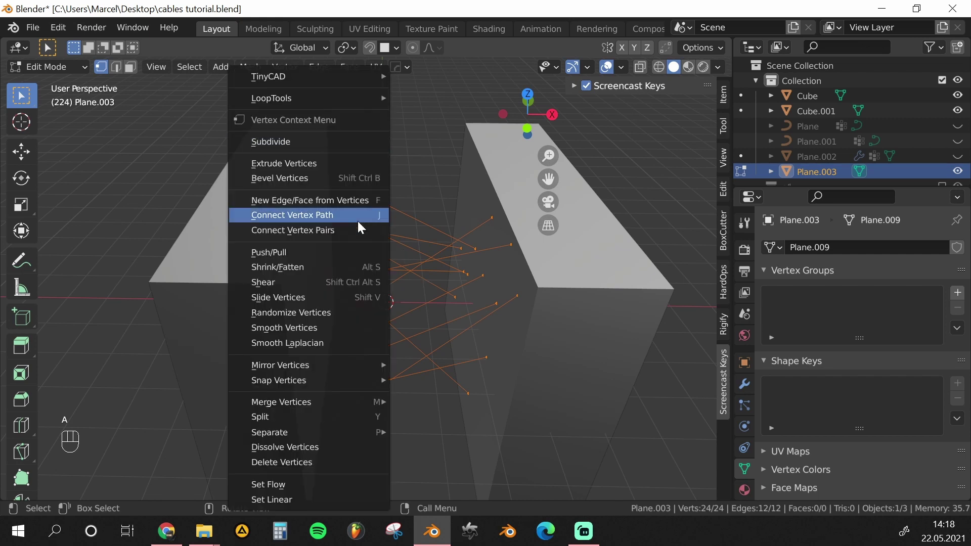
pyautogui.click(329, 141)
pyautogui.click(154, 383)
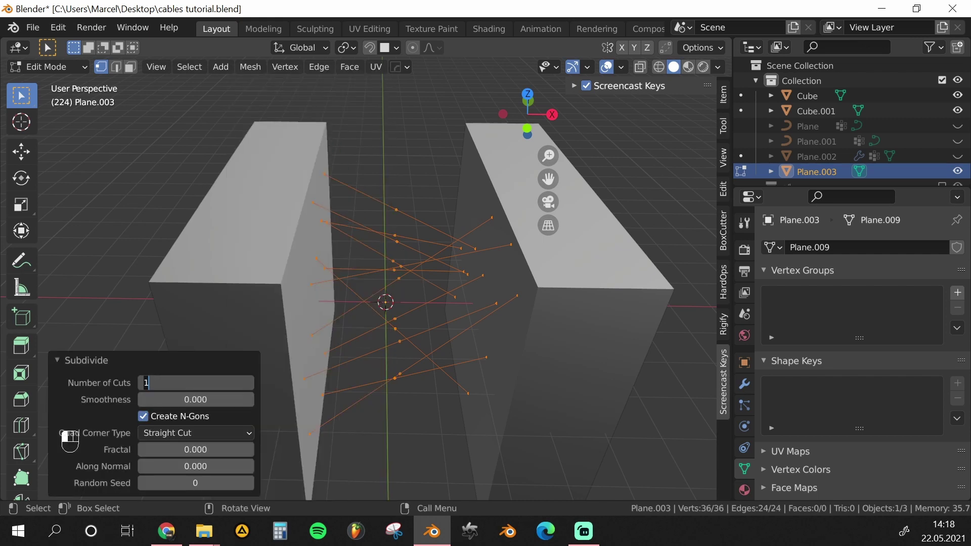
pyautogui.write('5')
pyautogui.press('Return')
pyautogui.moveTo(405, 304); pyautogui.dragTo(462, 297, button='middle')
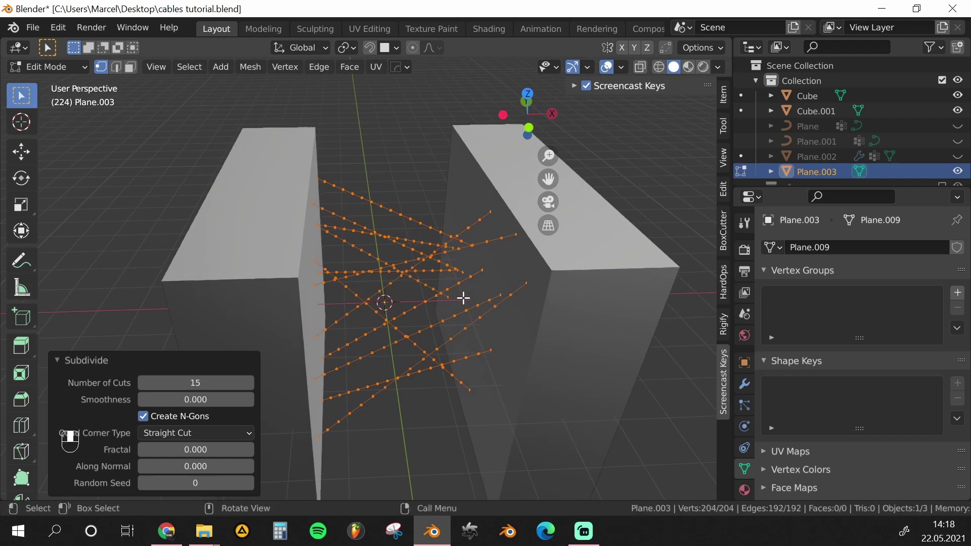
pyautogui.click(547, 339)
pyautogui.moveTo(450, 266); pyautogui.dragTo(410, 279, button='middle')
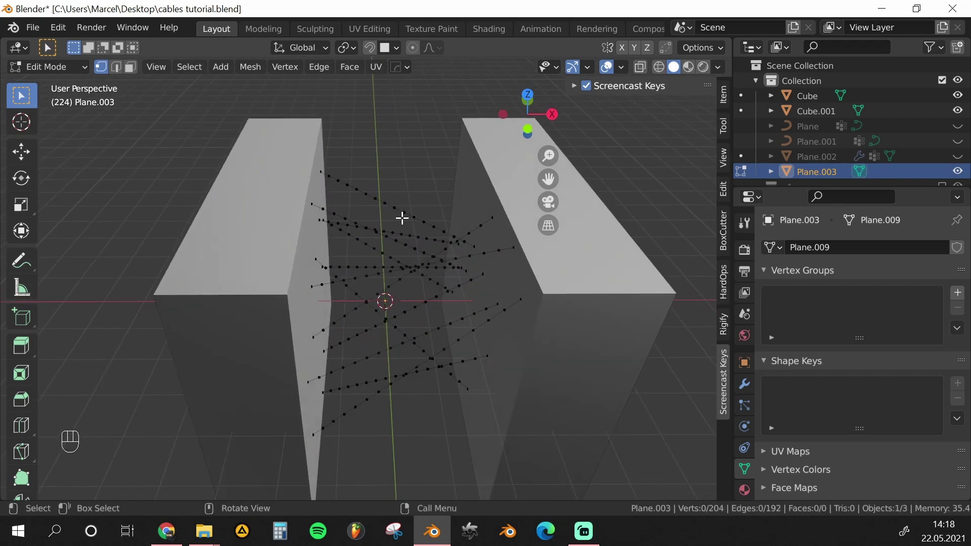
pyautogui.click(386, 207)
pyautogui.moveTo(399, 208); pyautogui.dragTo(395, 212, button='middle')
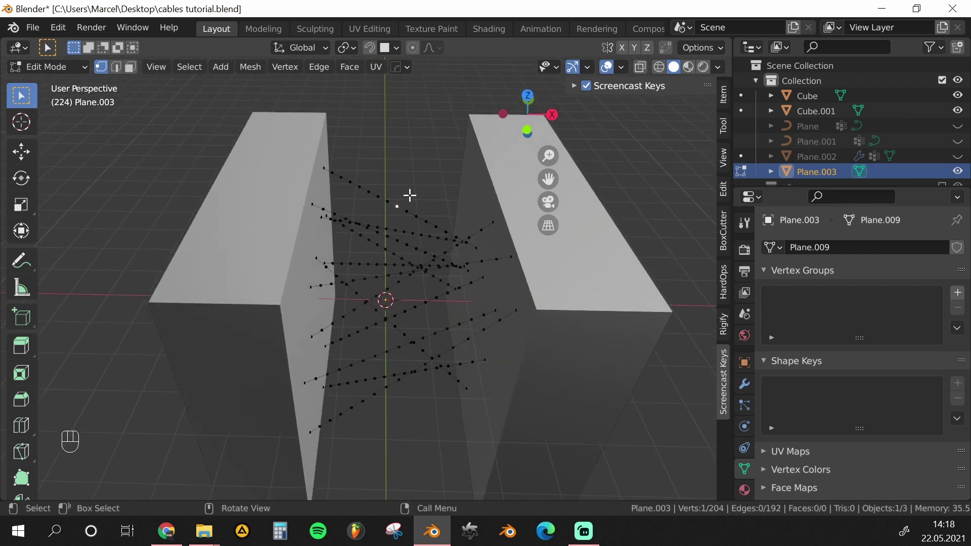
pyautogui.moveTo(398, 155); pyautogui.dragTo(397, 154, button='middle')
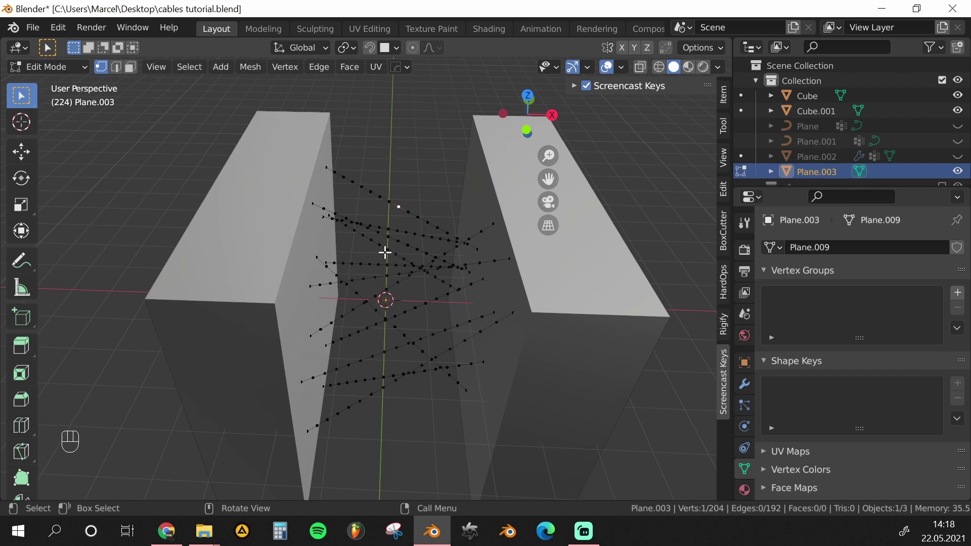
# Return to Object Mode and enable Cloth physics on the cable mesh.
pyautogui.press('Tab')
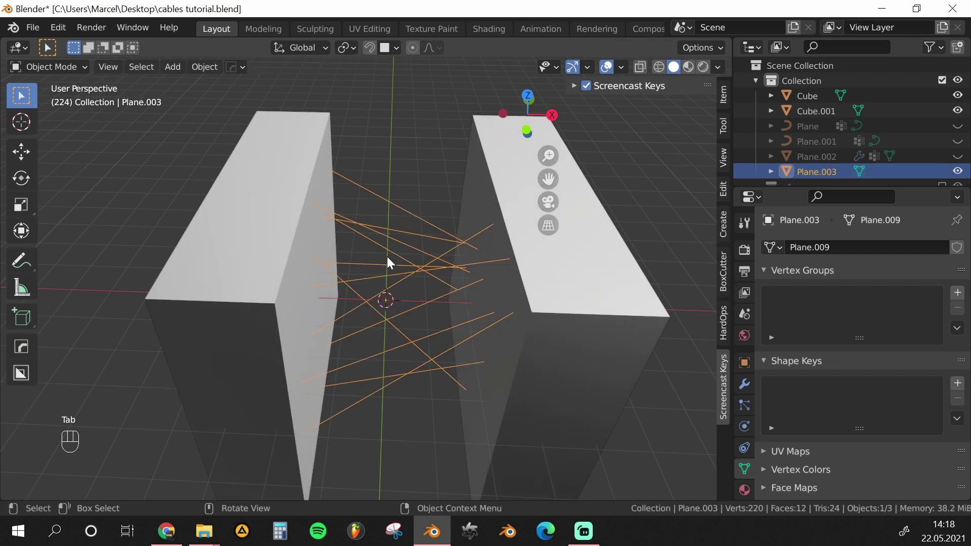
pyautogui.click(743, 426)
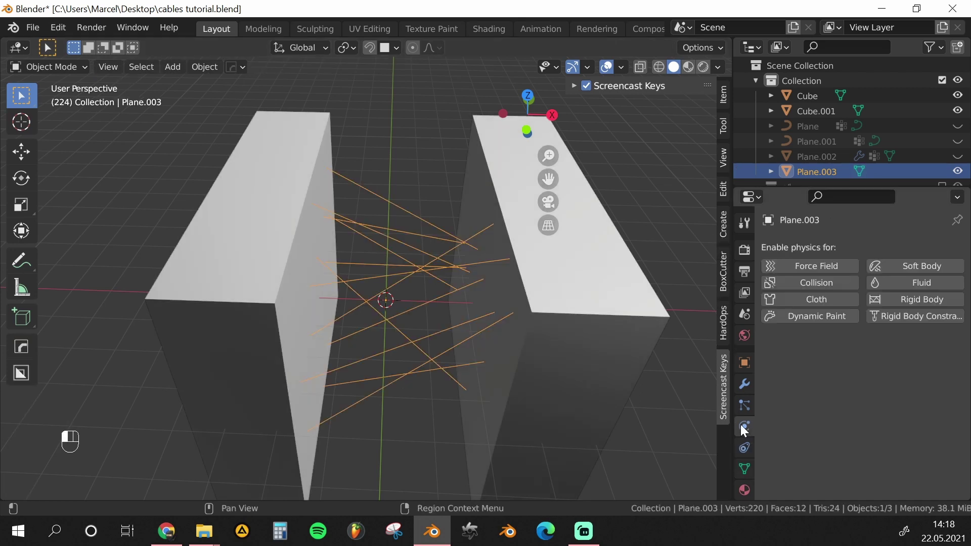
pyautogui.click(836, 299)
# Play the cloth simulation from frame 1 to check how the cables behave, and rewind to the first frame.
pyautogui.hotkey('shift', 'Left')
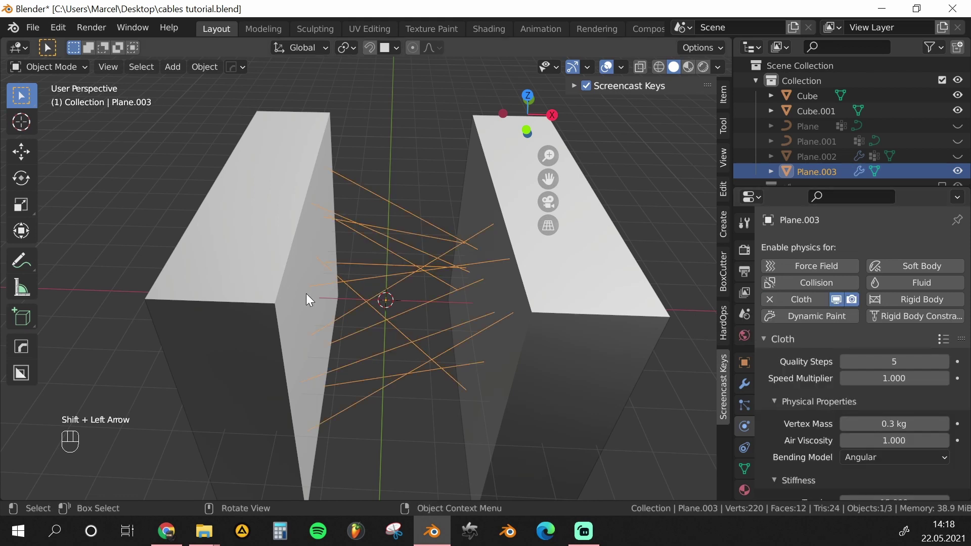
pyautogui.moveTo(305, 294); pyautogui.dragTo(429, 291, button='middle')
pyautogui.hotkey('shift', 'space')
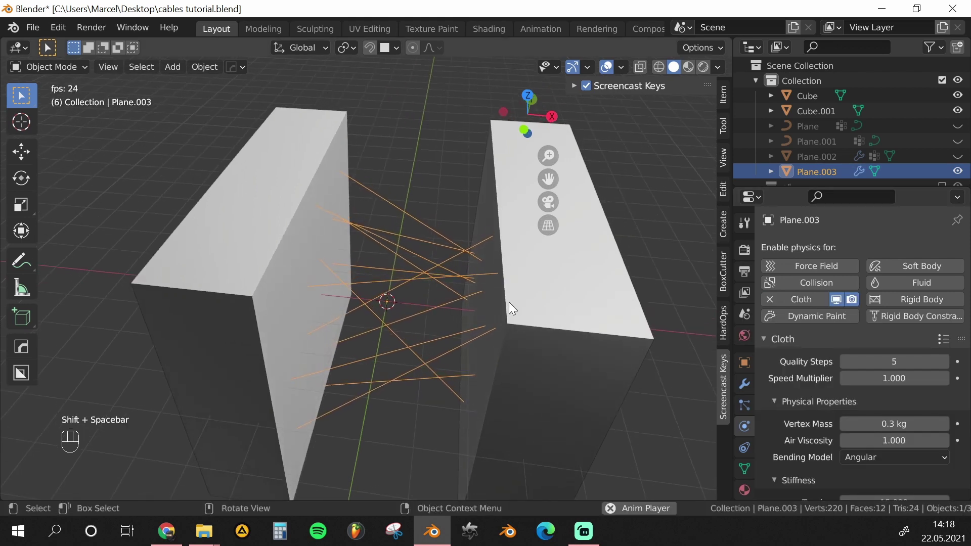
pyautogui.moveTo(509, 302); pyautogui.dragTo(480, 316, button='middle')
pyautogui.hotkey('shift', 'space')
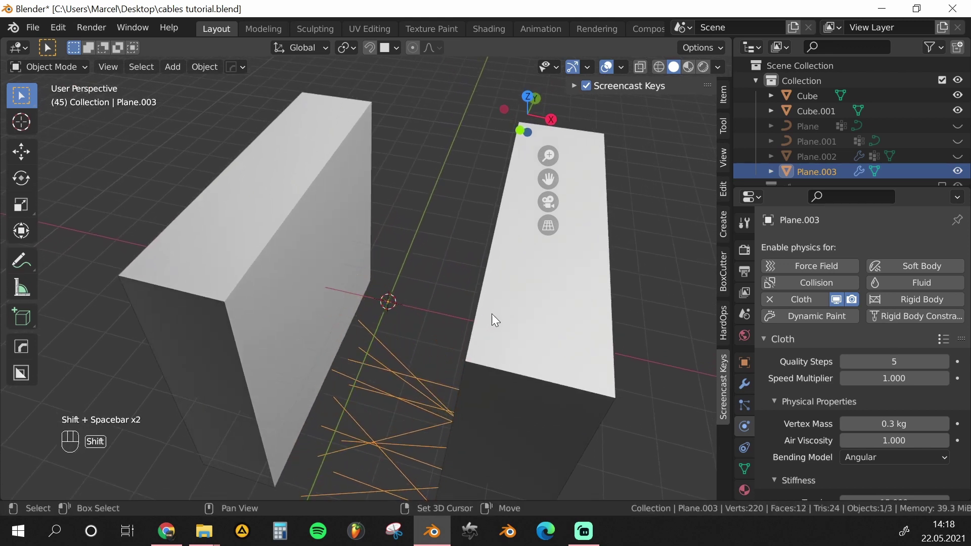
pyautogui.hotkey('shift', 'Left')
# Enter Edit Mode on the cable mesh and add another cable end vertex on the left block to the selection.
pyautogui.scroll(-5, 835, 380)
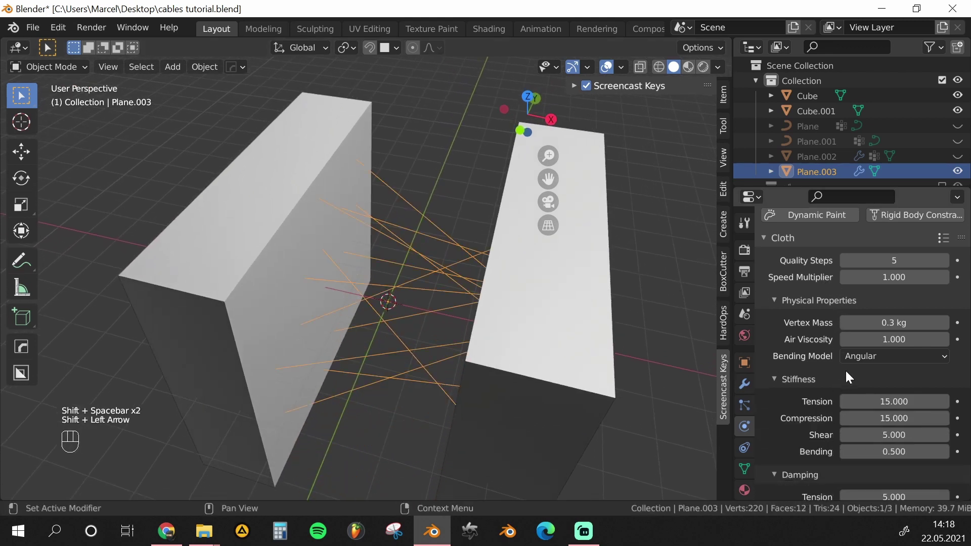
pyautogui.moveTo(323, 283); pyautogui.dragTo(280, 171, button='middle')
pyautogui.press('Tab')
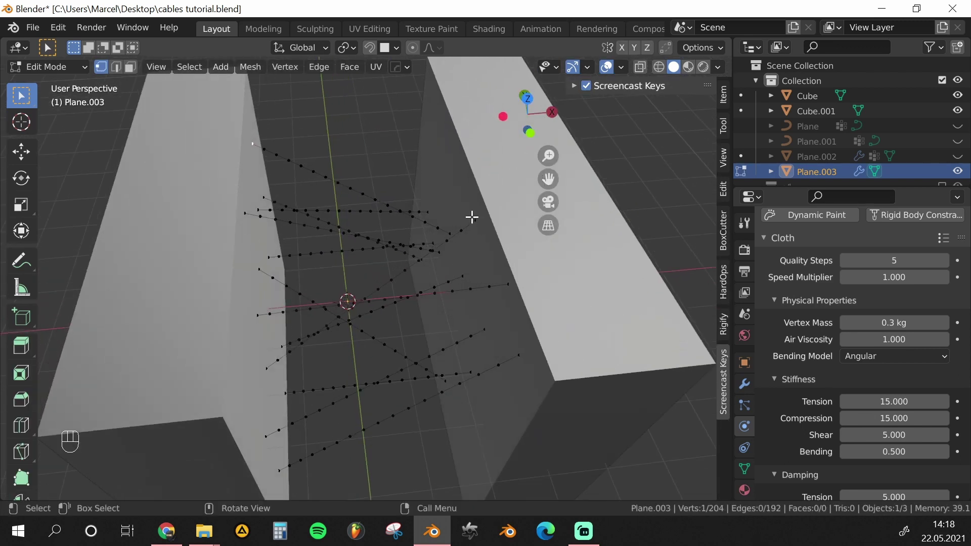
pyautogui.moveTo(441, 194); pyautogui.dragTo(387, 187, button='middle')
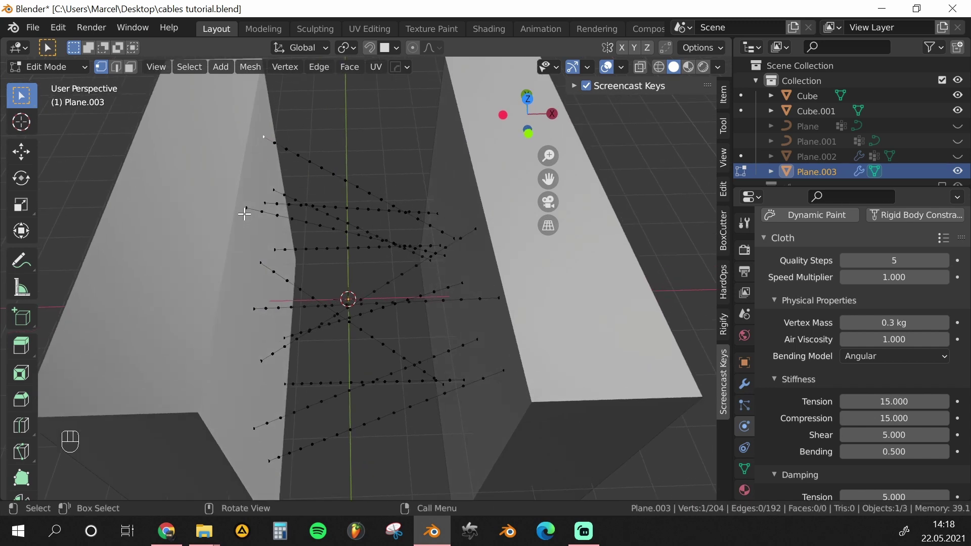
pyautogui.keyDown('shift'); pyautogui.click(264, 141); pyautogui.keyUp('shift')
pyautogui.moveTo(283, 178); pyautogui.dragTo(269, 195, button='middle')
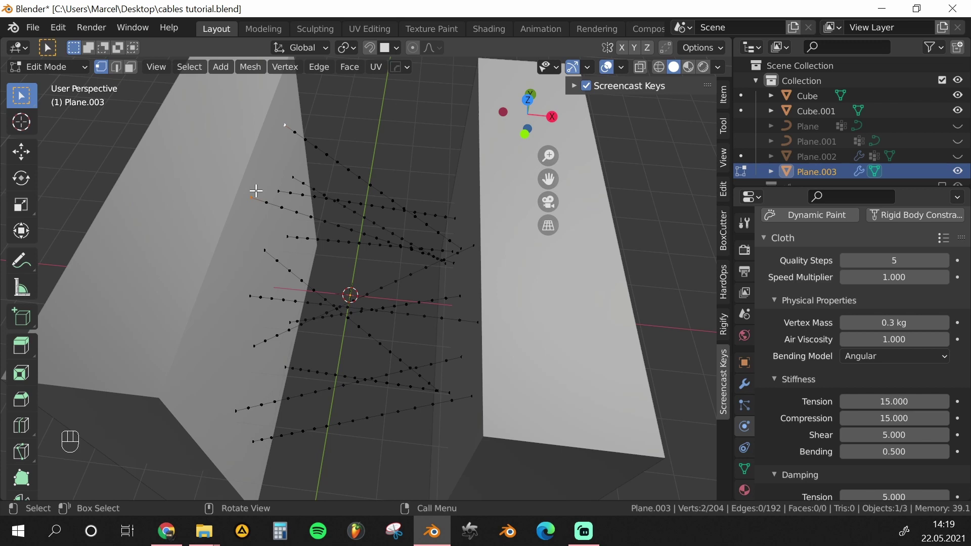
pyautogui.moveTo(242, 394); pyautogui.dragTo(325, 356, button='middle')
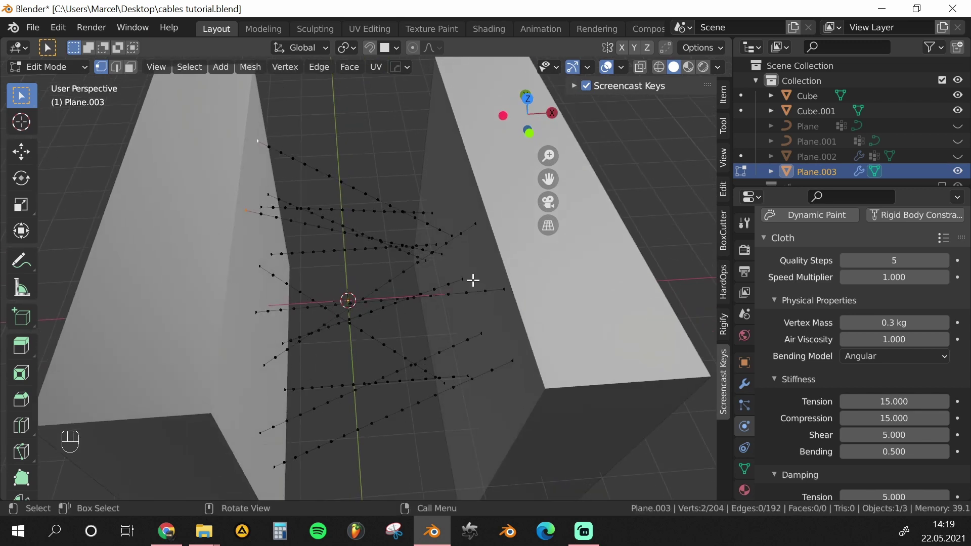
pyautogui.moveTo(412, 258); pyautogui.dragTo(356, 242, button='middle')
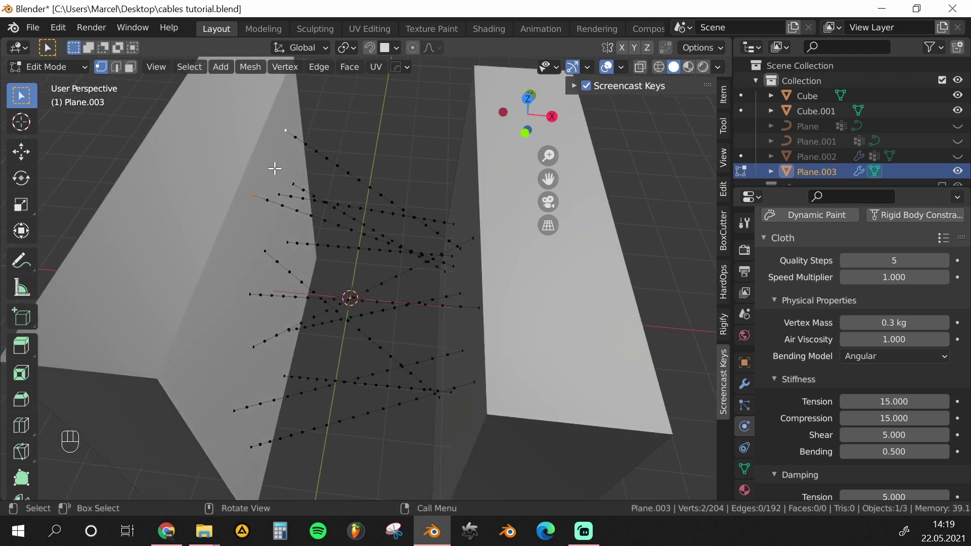
# Extend the selection to every cable end vertex using Select Similar by Amount of Connecting Edges.
pyautogui.press('shift')
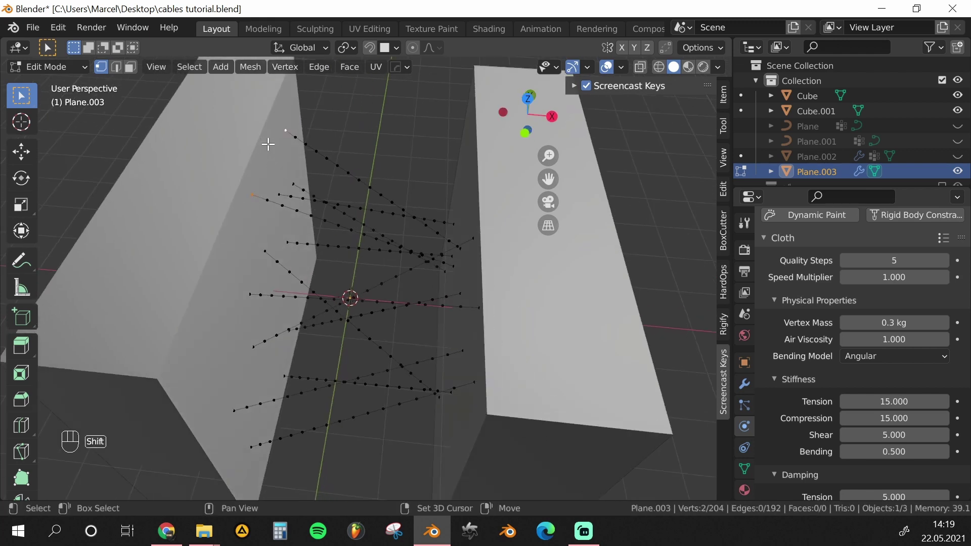
pyautogui.hotkey('shift', 'g')
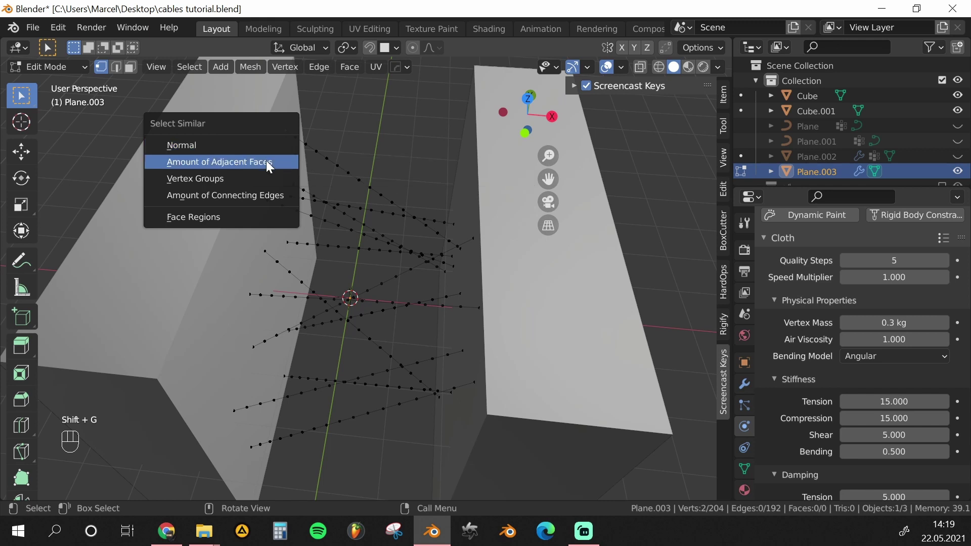
pyautogui.click(257, 198)
pyautogui.moveTo(256, 198); pyautogui.dragTo(417, 288, button='middle')
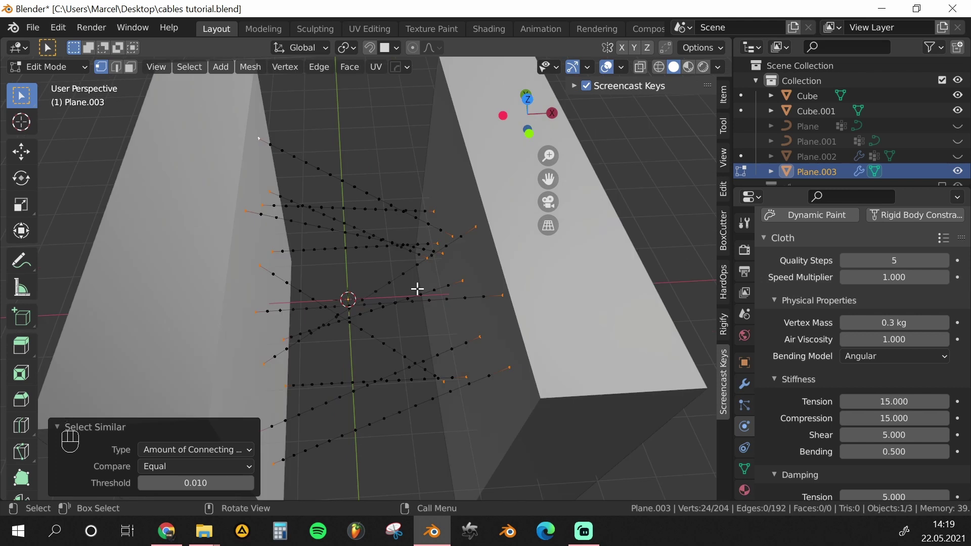
# Assign the selected end vertices to a new vertex group and return to Object Mode.
pyautogui.hotkey('ctrl', 'g')
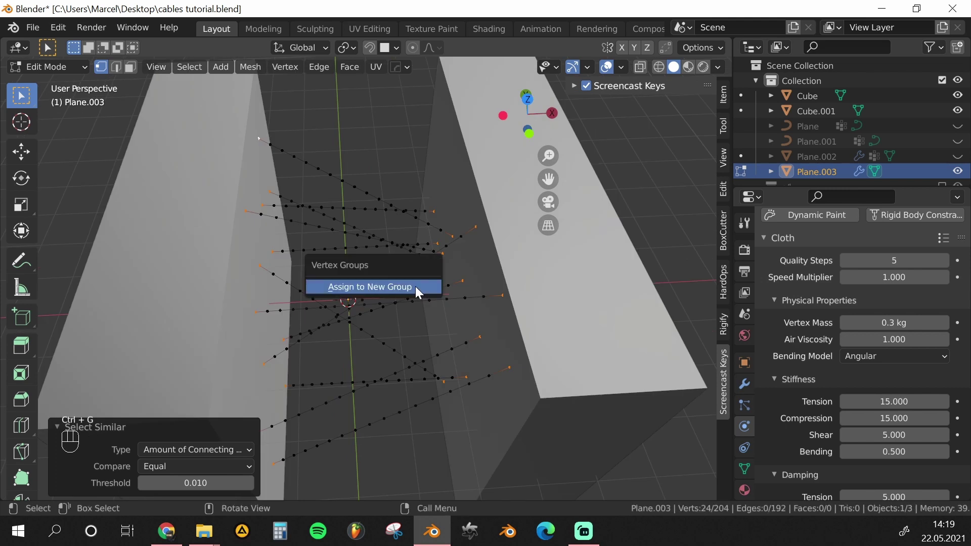
pyautogui.click(416, 288)
pyautogui.press('Tab')
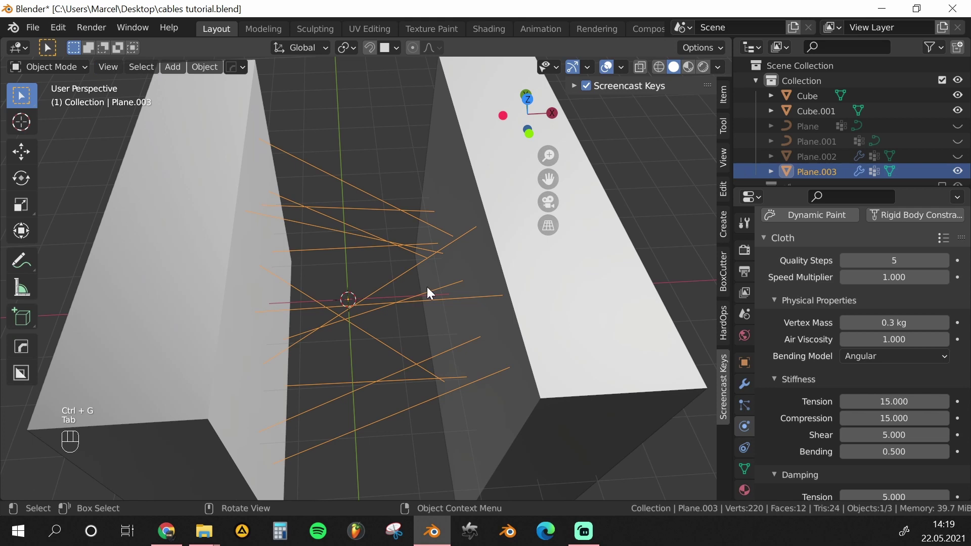
# Set the cloth's Pin Group to the vertex group named Group in the Shape settings.
pyautogui.scroll(-3, 797, 356)
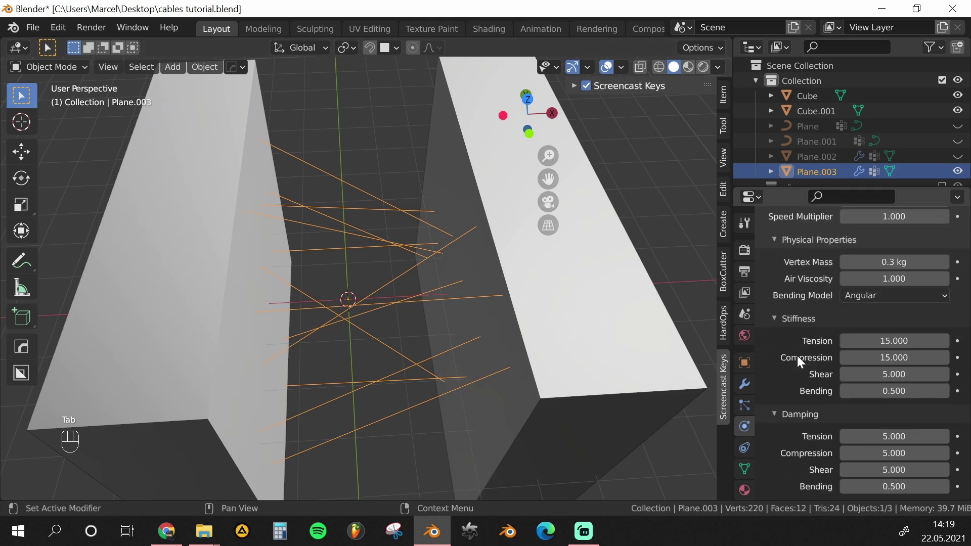
pyautogui.scroll(-4, 794, 364)
pyautogui.scroll(-10, 784, 339)
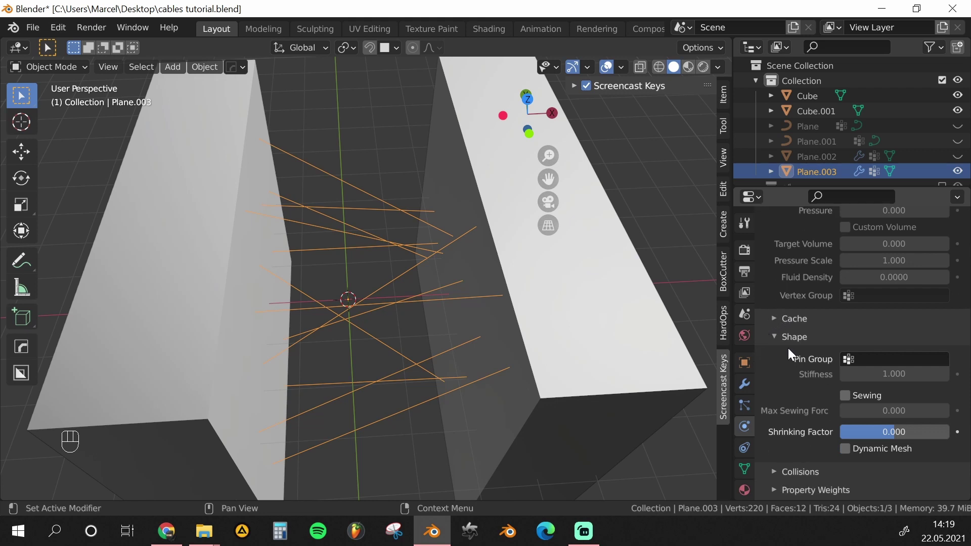
pyautogui.click(863, 358)
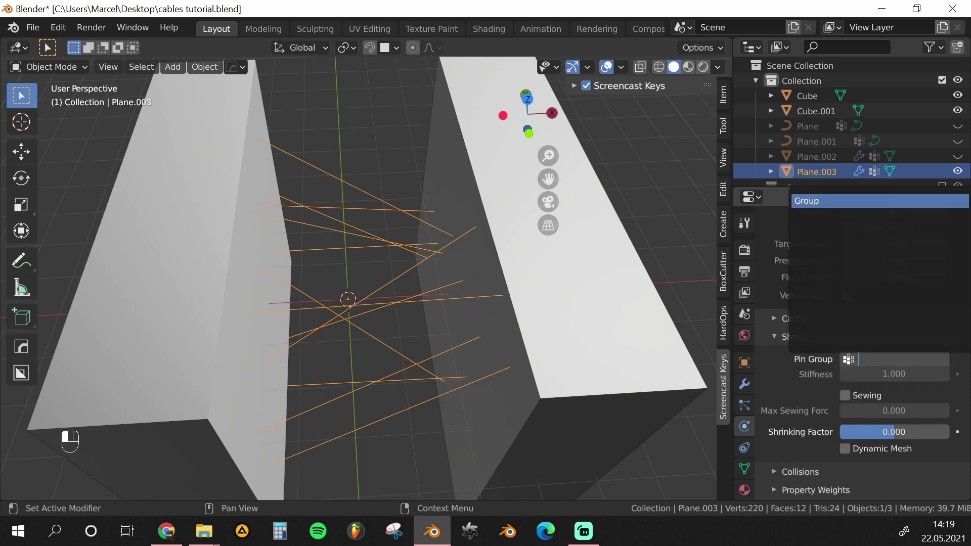
pyautogui.click(808, 201)
# Rewind to frame 1 and play the cloth simulation to check how the pinned cables hang.
pyautogui.moveTo(455, 303); pyautogui.dragTo(432, 241, button='middle')
pyautogui.hotkey('shift', 'Left')
pyautogui.moveTo(449, 305); pyautogui.dragTo(468, 232, button='middle')
pyautogui.hotkey('shift', 'space')
pyautogui.hotkey('shift', 'space')
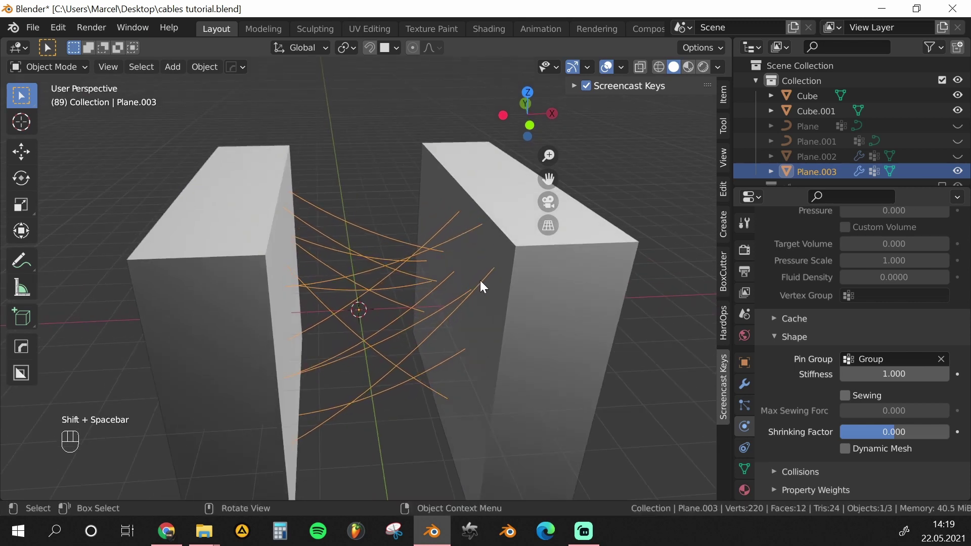
# Set the cloth's Vertex Mass to 5 kg in the Physical Properties.
pyautogui.scroll(10, 822, 329)
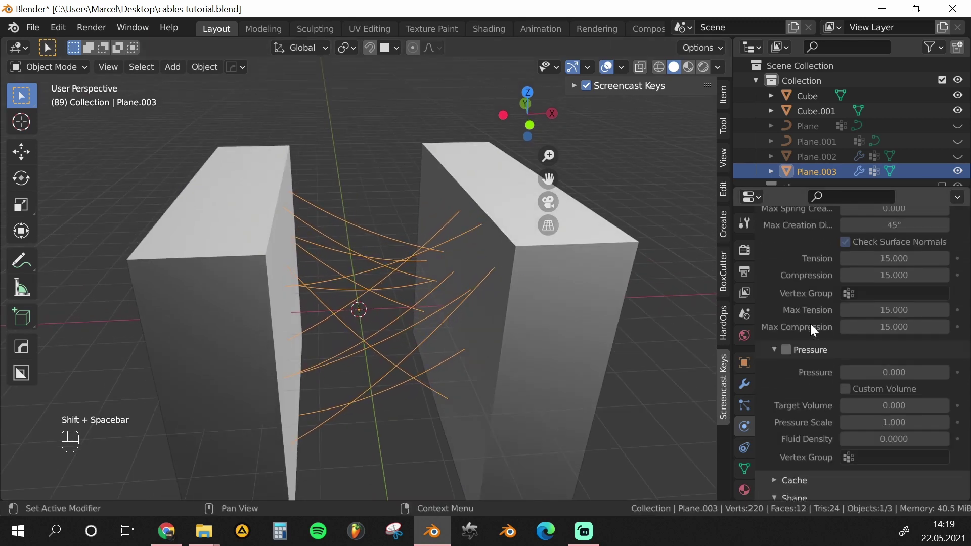
pyautogui.scroll(7, 806, 317)
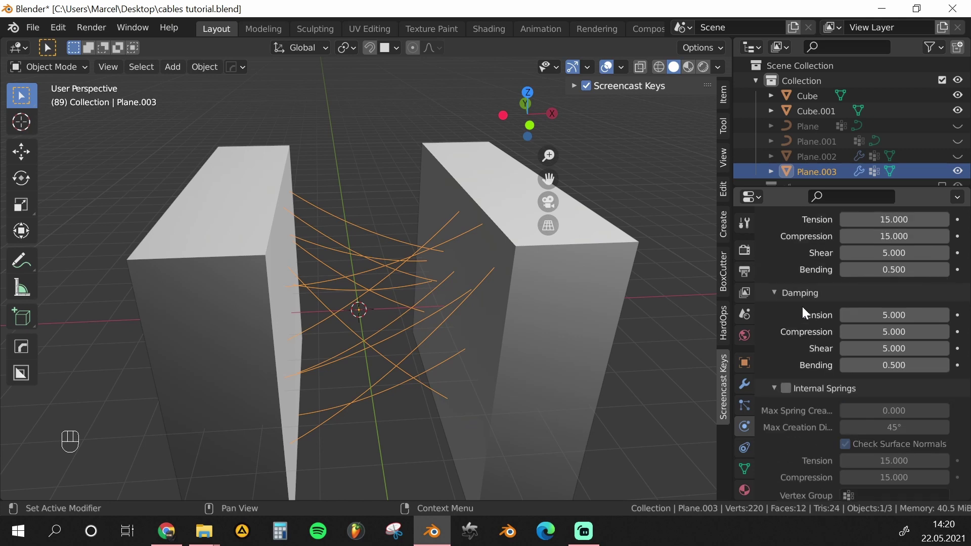
pyautogui.moveTo(967, 321); pyautogui.dragTo(966, 221)
pyautogui.scroll(-1, 834, 375)
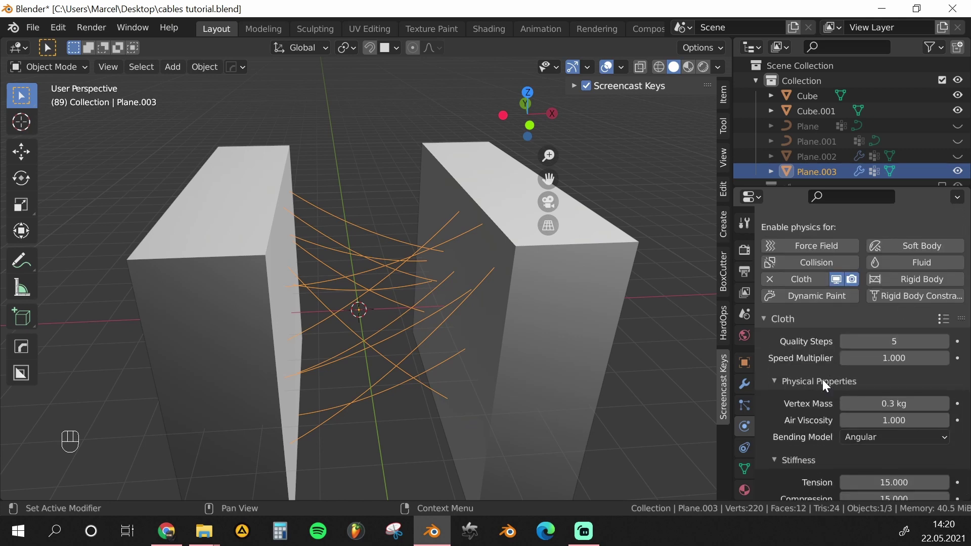
pyautogui.click(880, 404)
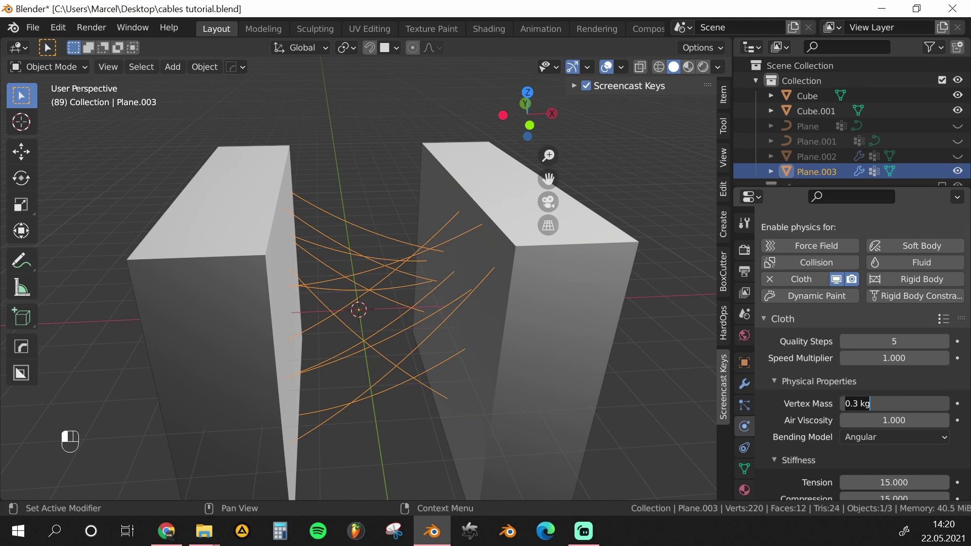
pyautogui.press('Return')
# Replay the cloth simulation from the first frame to examine the sag with the heavier vertex mass.
pyautogui.moveTo(556, 344); pyautogui.dragTo(455, 288, button='middle')
pyautogui.hotkey('shift', 'Left')
pyautogui.hotkey('shift', 'space')
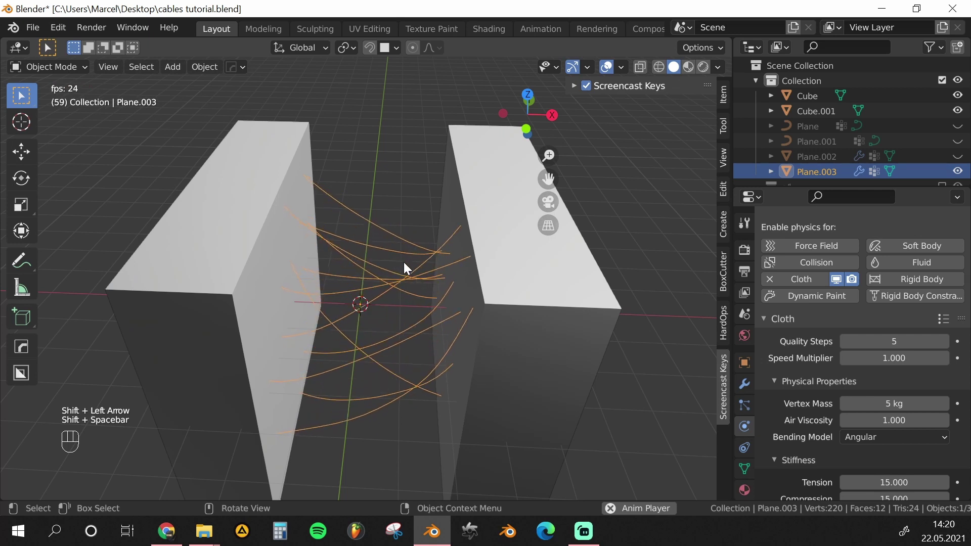
pyautogui.moveTo(387, 263); pyautogui.dragTo(357, 287, button='middle')
pyautogui.hotkey('shift', 'space')
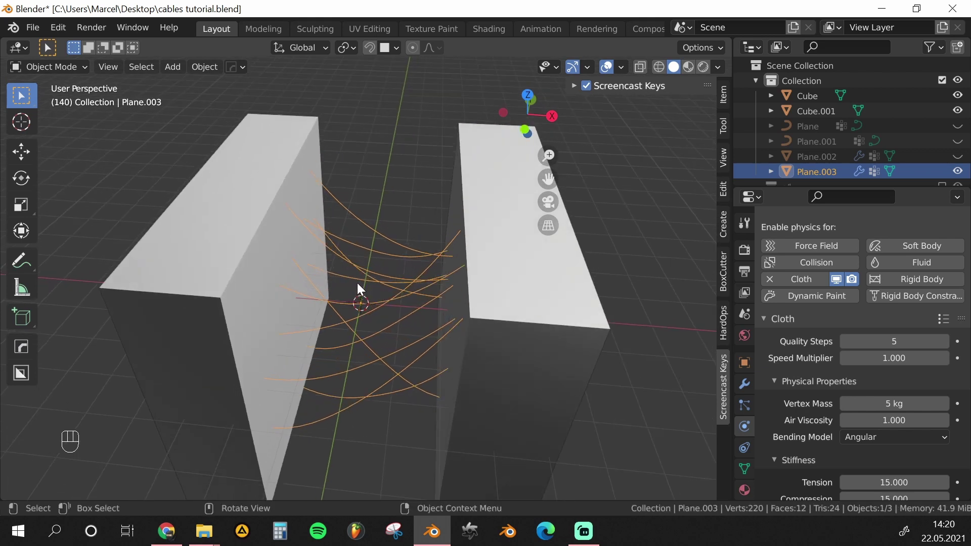
# Select four whole cables in Edit Mode, separate them into their own object, and return to Object Mode.
pyautogui.press('Tab')
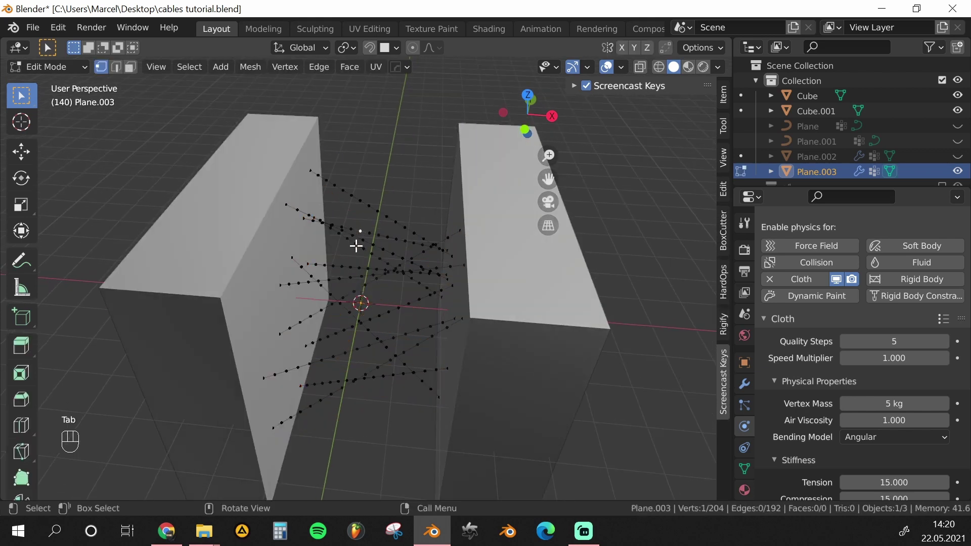
pyautogui.press('l')
pyautogui.press('l')
pyautogui.press('l')
pyautogui.press('l')
pyautogui.press('p')
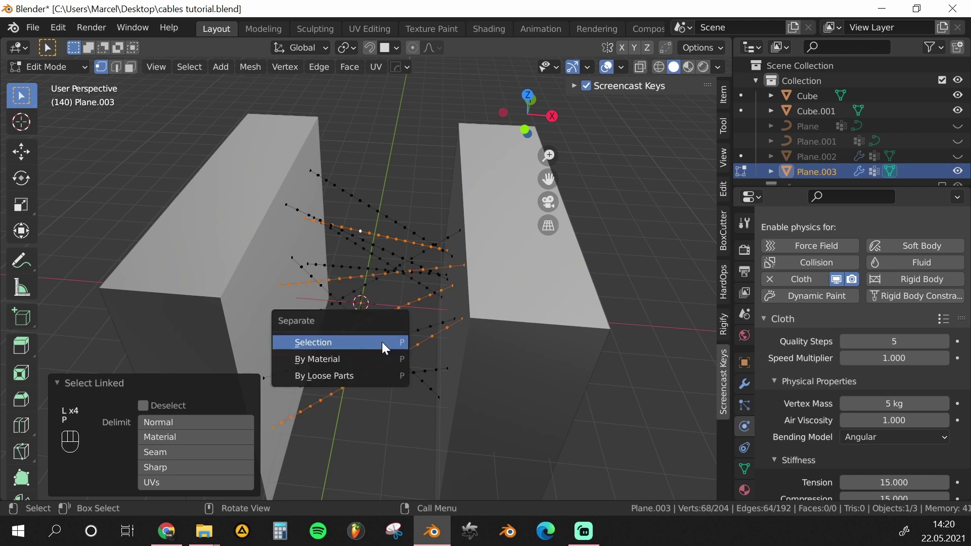
pyautogui.click(381, 342)
pyautogui.press('Tab')
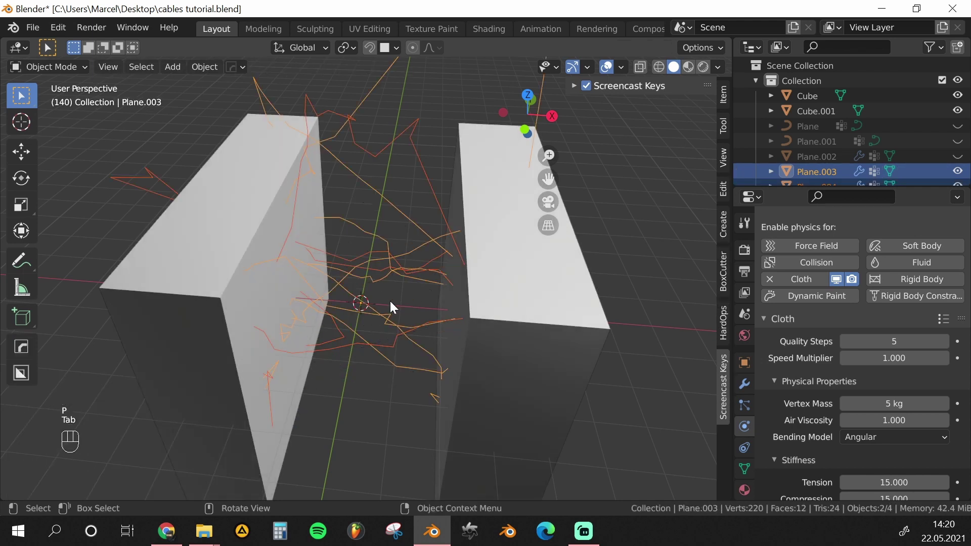
# Rewind to the first frame and set the Vertex Mass of the remaining cables in Plane.003 to 1 kg.
pyautogui.hotkey('shift', 'Left')
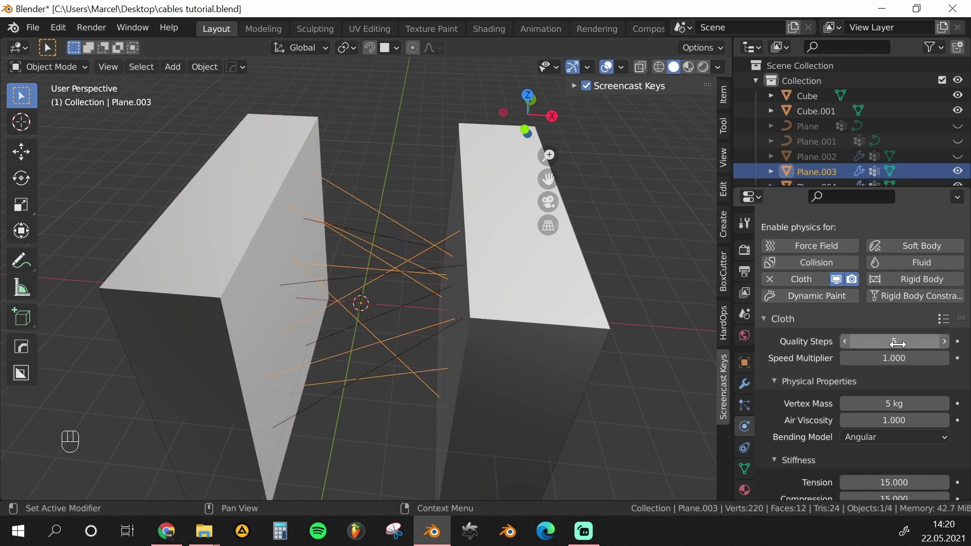
pyautogui.click(893, 404)
pyautogui.write('1')
pyautogui.press('Return')
# Play the simulation, select the separated cables to compare their sag, and stop playback at frame 228.
pyautogui.moveTo(354, 213); pyautogui.dragTo(372, 156, button='middle')
pyautogui.hotkey('shift', 'space')
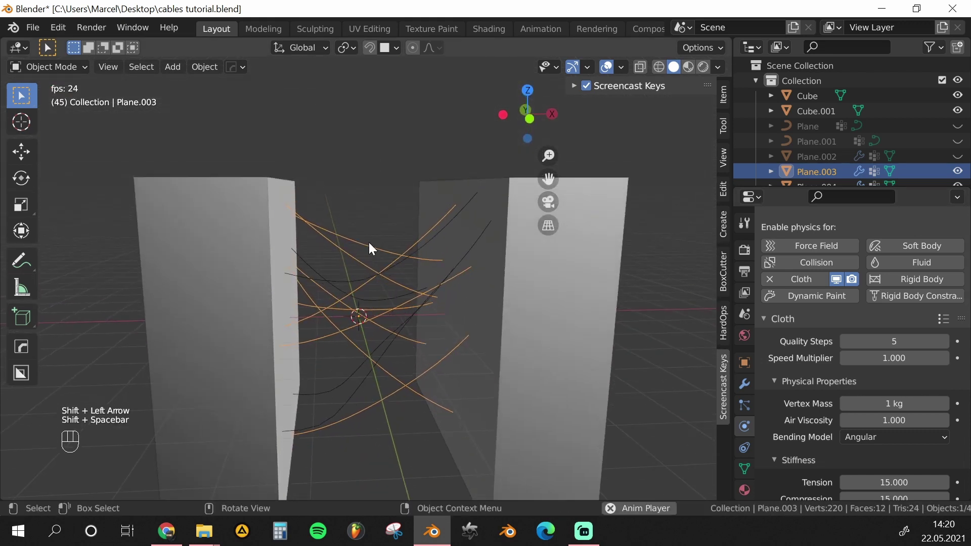
pyautogui.click(363, 287)
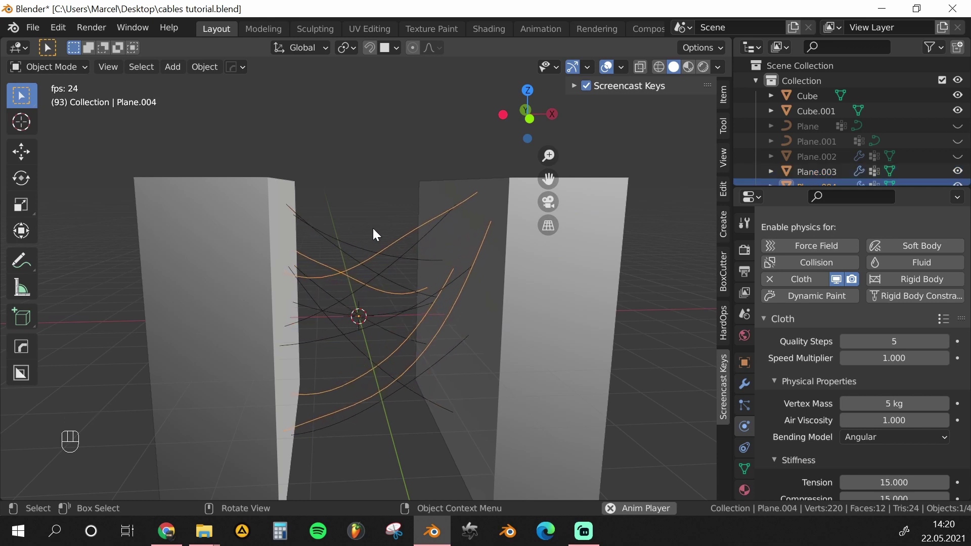
pyautogui.moveTo(372, 229); pyautogui.dragTo(364, 201, button='middle')
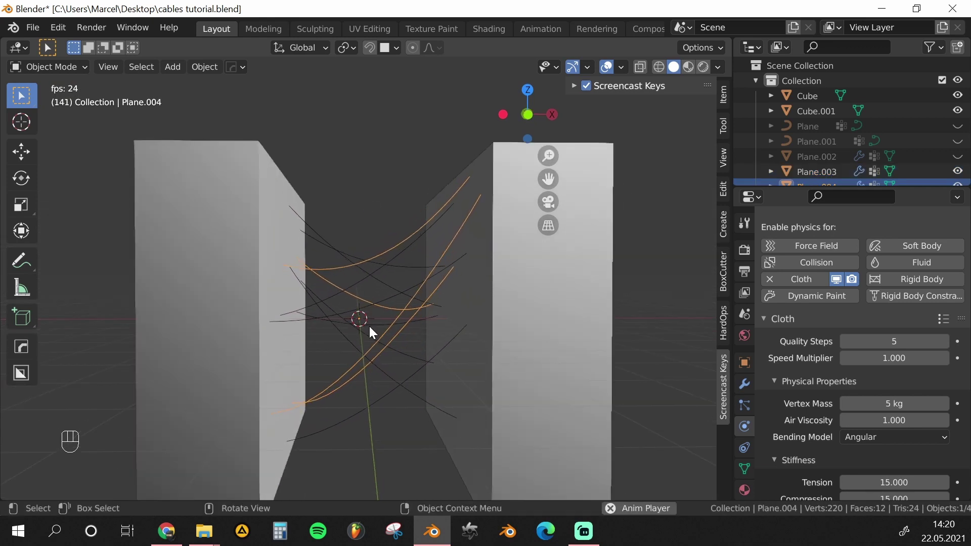
pyautogui.moveTo(396, 313)
pyautogui.mouseDown(button='middle')
pyautogui.moveTo(384, 329)
pyautogui.moveTo(384, 367)
pyautogui.moveTo(364, 281)
pyautogui.moveTo(357, 304)
pyautogui.moveTo(343, 310)
pyautogui.moveTo(387, 307)
pyautogui.mouseUp(button='middle')
pyautogui.hotkey('shift', 'space')
# Select both cable objects and apply their simulated shape with Visual Geometry to Mesh.
pyautogui.keyDown('shift'); pyautogui.click(411, 365); pyautogui.keyUp('shift')
pyautogui.moveTo(412, 365); pyautogui.dragTo(426, 241, button='middle')
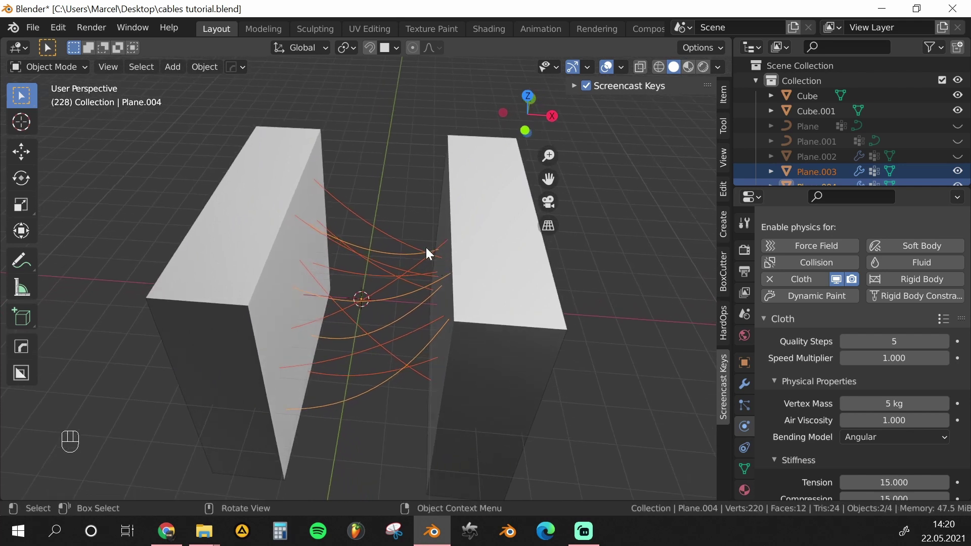
pyautogui.hotkey('ctrl', 'a')
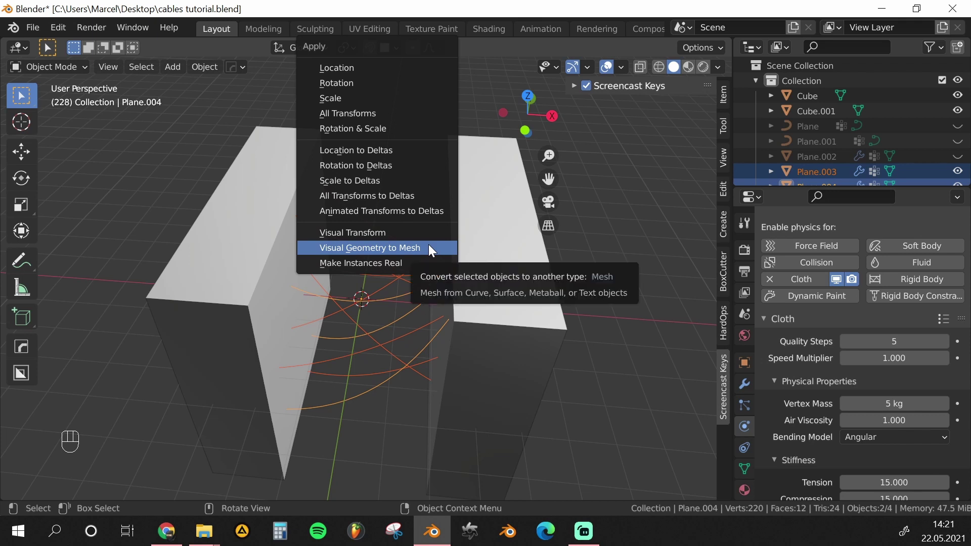
pyautogui.click(429, 248)
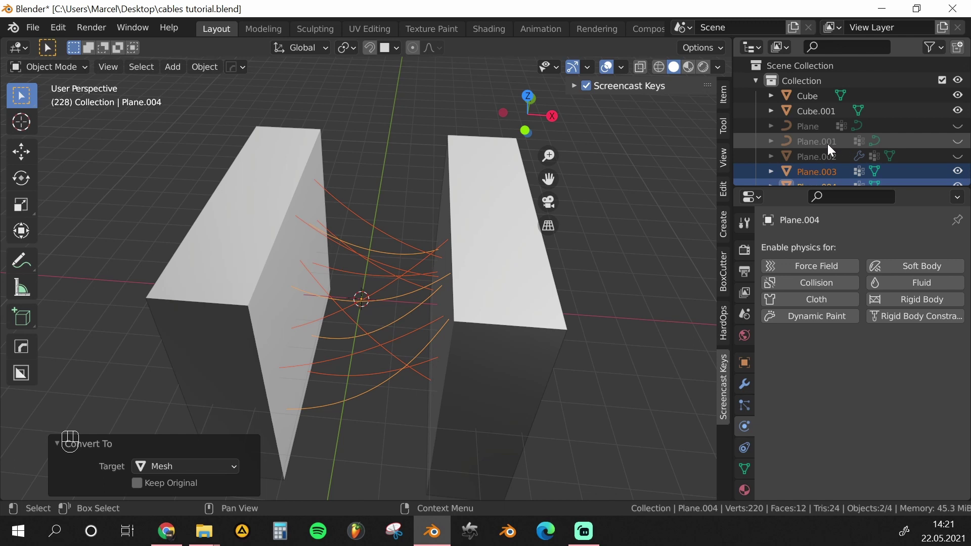
# Convert both selected cable objects, Plane.003 and Plane.004, from meshes to curves.
pyautogui.scroll(-1, 808, 151)
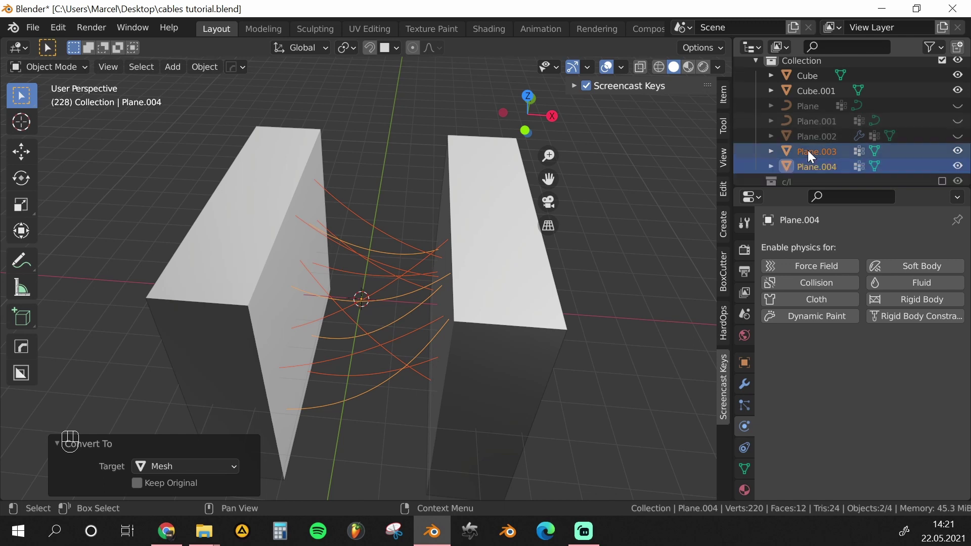
pyautogui.click(205, 67)
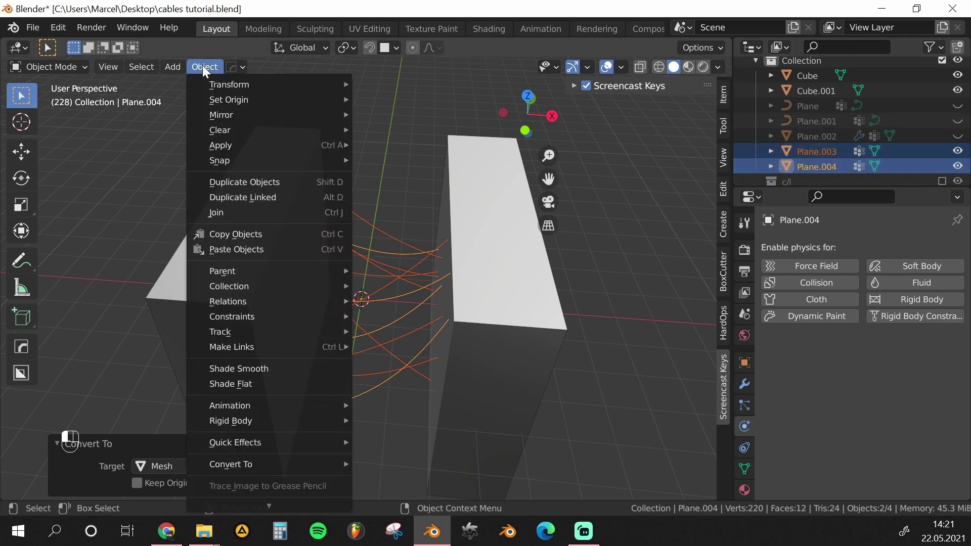
pyautogui.moveTo(282, 301)
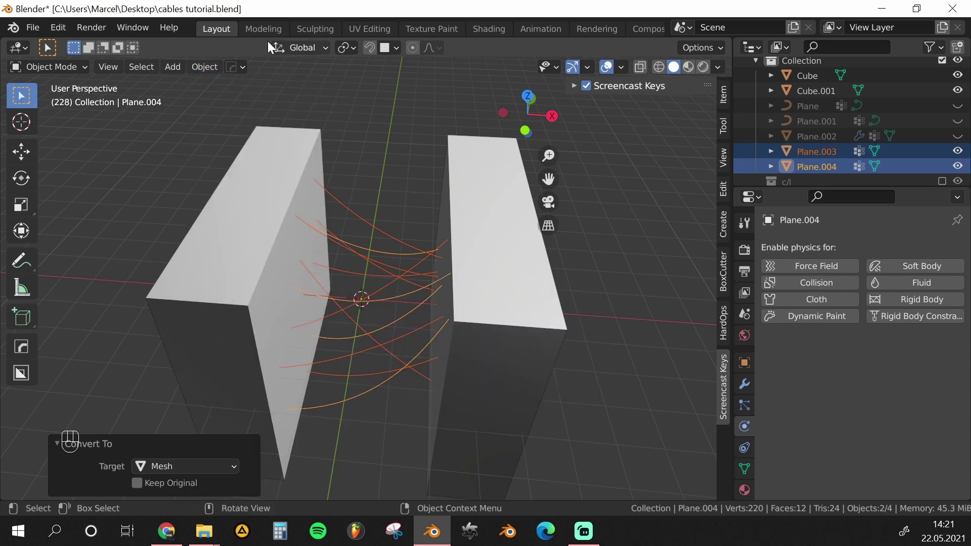
pyautogui.click(201, 65)
pyautogui.moveTo(288, 465)
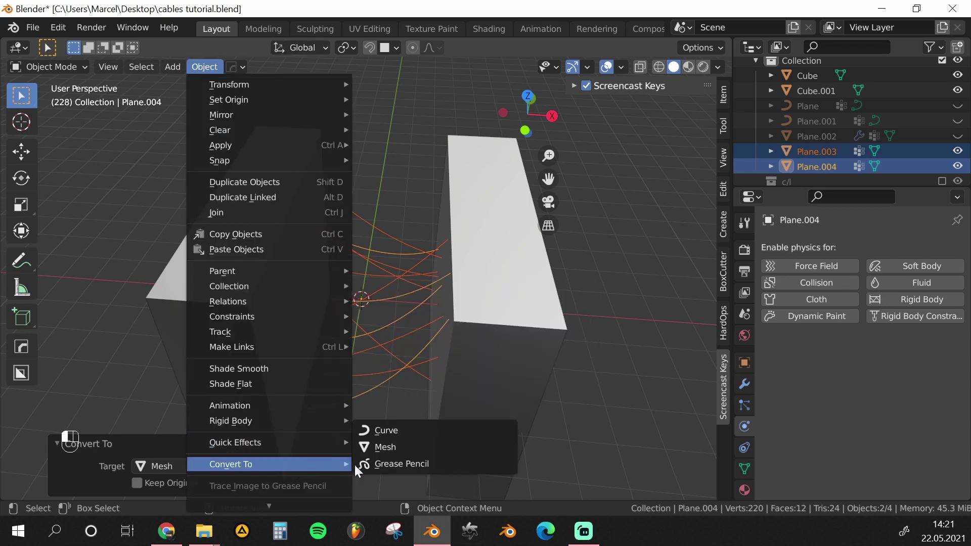
pyautogui.click(411, 432)
# Give the Plane.003 cables a round bevel depth of 0.075 m and the Plane.004 cables a depth of 0.067 m.
pyautogui.click(399, 247)
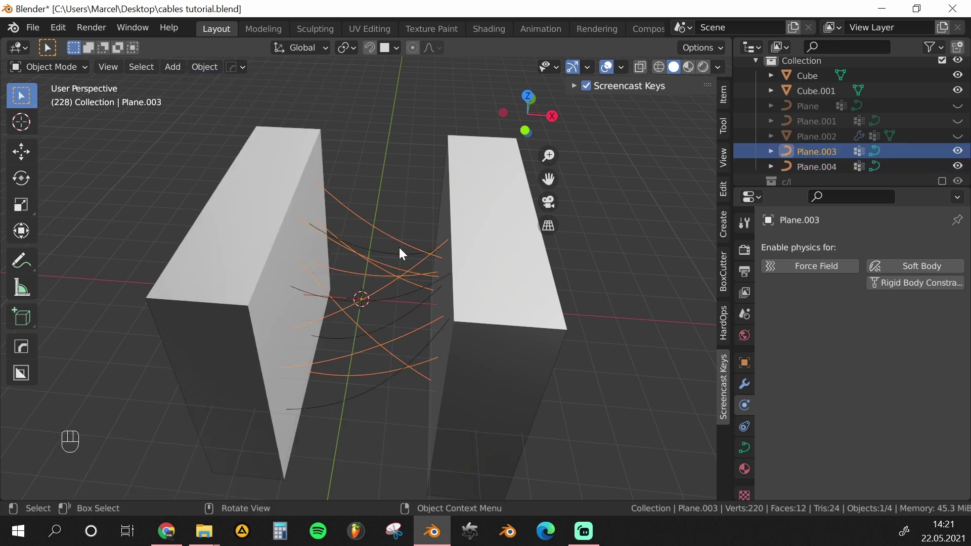
pyautogui.click(742, 448)
pyautogui.scroll(-8, 796, 390)
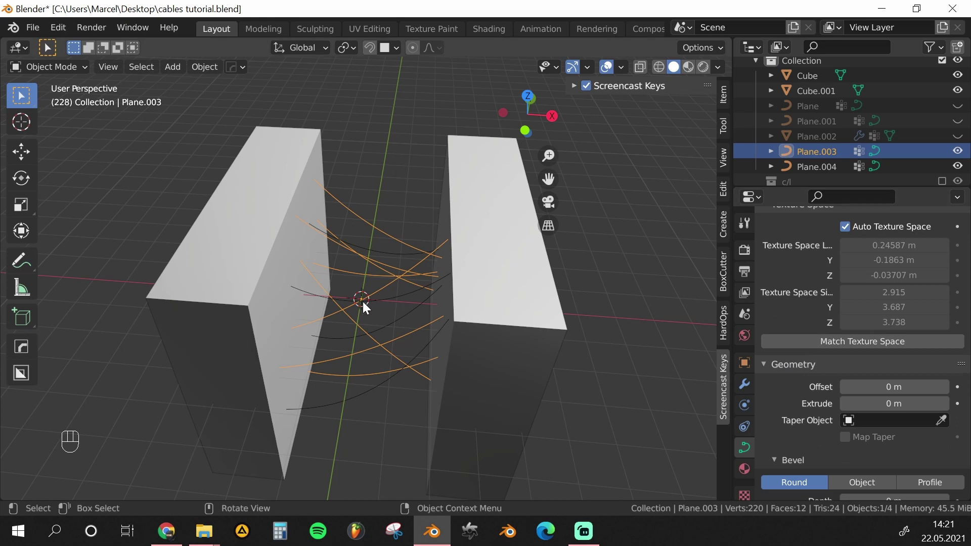
pyautogui.scroll(-3, 784, 381)
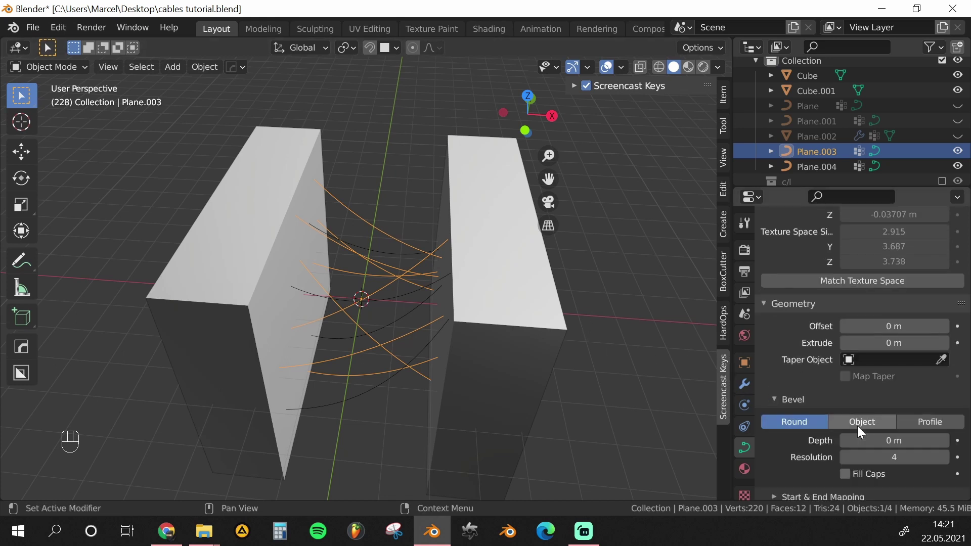
pyautogui.keyDown('shift'); pyautogui.moveTo(882, 441); pyautogui.dragTo(944, 441); pyautogui.keyUp('shift')
pyautogui.click(347, 397)
pyautogui.moveTo(390, 354); pyautogui.dragTo(398, 366, button='middle')
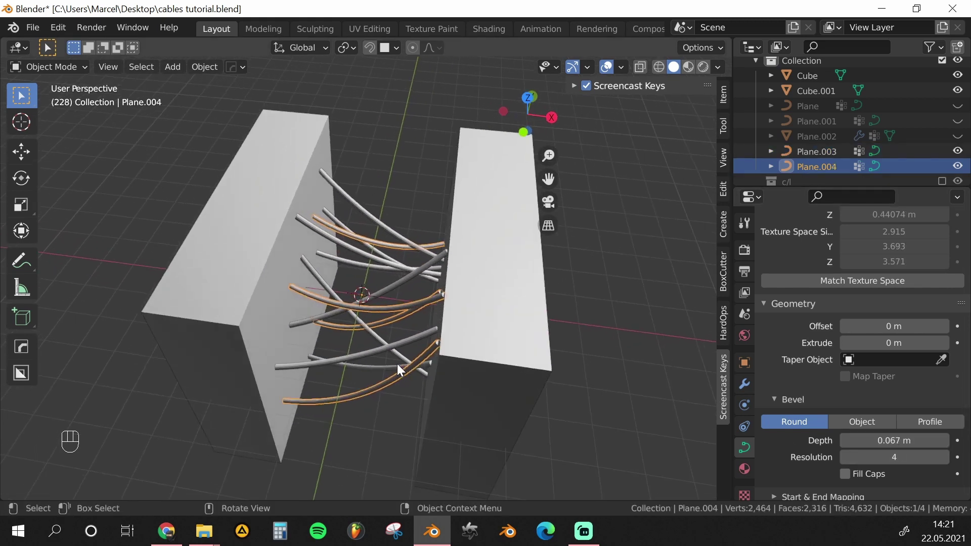
# In Edit Mode, select one whole lower cable of Plane.003, make it much thicker with Shrink/Fatten, and return to Object Mode.
pyautogui.click(349, 247)
pyautogui.moveTo(374, 257); pyautogui.dragTo(376, 208, button='middle')
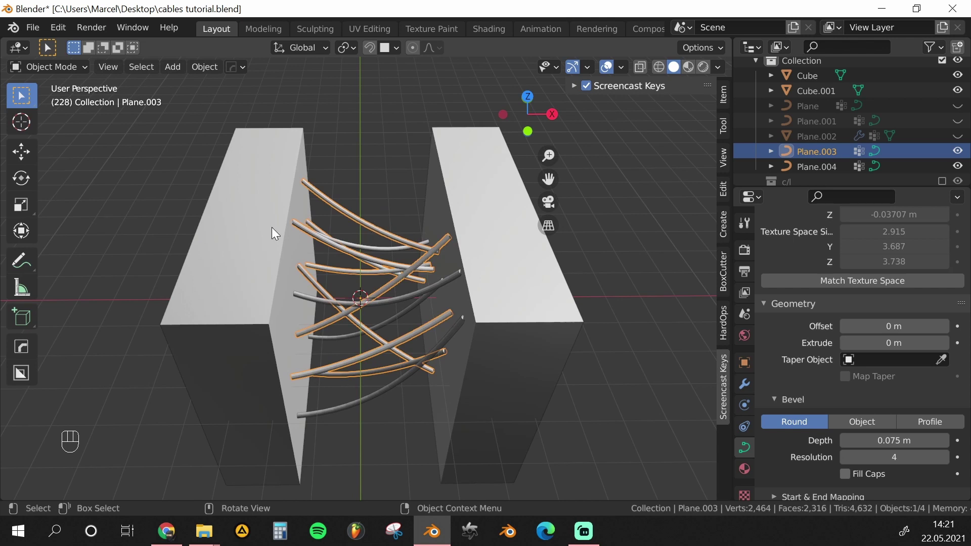
pyautogui.press('Tab')
pyautogui.click(362, 231)
pyautogui.moveTo(366, 321); pyautogui.dragTo(360, 321, button='middle')
pyautogui.scroll(1, 362, 322)
pyautogui.press('l')
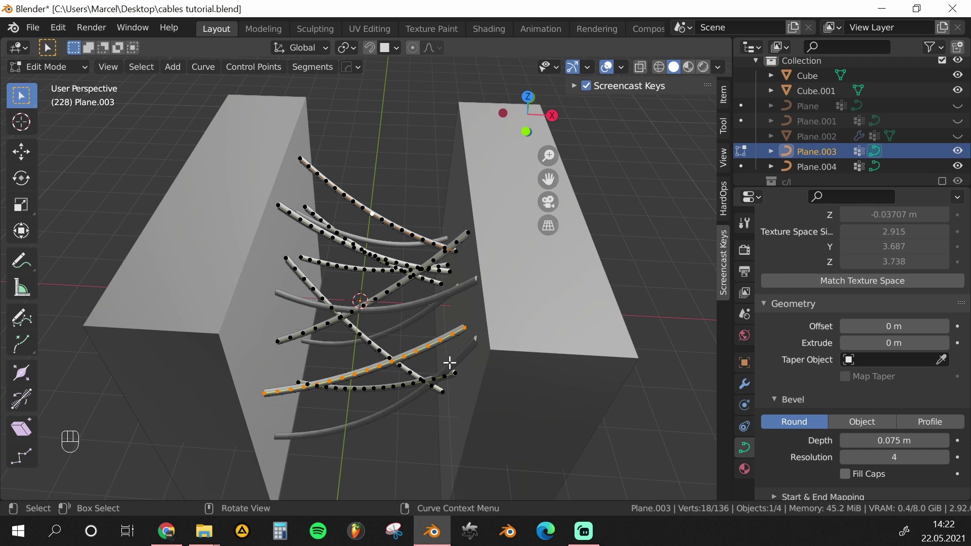
pyautogui.hotkey('alt', 's')
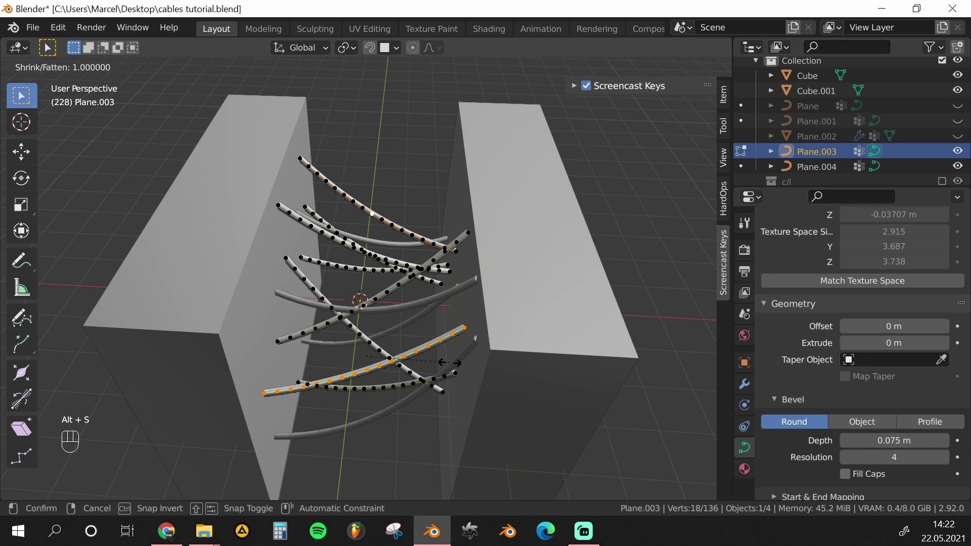
pyautogui.rightClick(546, 376)
pyautogui.press('c')
pyautogui.rightClick(534, 242)
pyautogui.hotkey('alt', 's')
pyautogui.click(95, 377)
pyautogui.press('Tab')
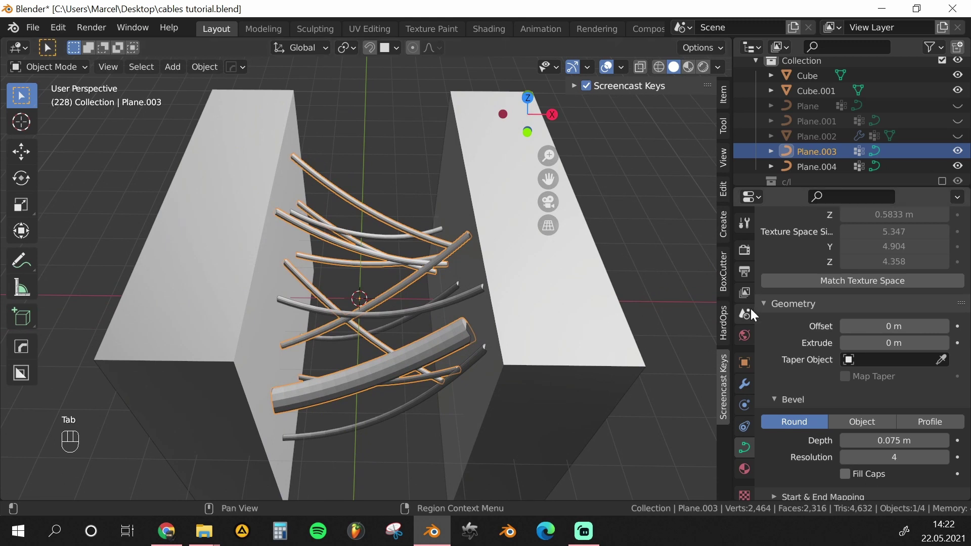
# Turn off Auto Texture Space in the curve data of the Plane.003 cables.
pyautogui.scroll(4, 842, 338)
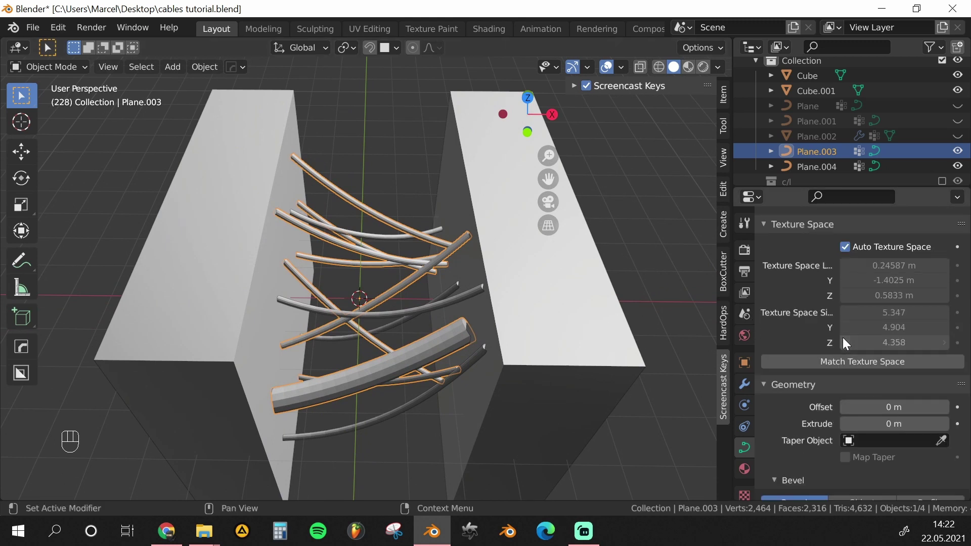
pyautogui.scroll(3, 839, 323)
pyautogui.moveTo(270, 277); pyautogui.dragTo(332, 294, button='middle')
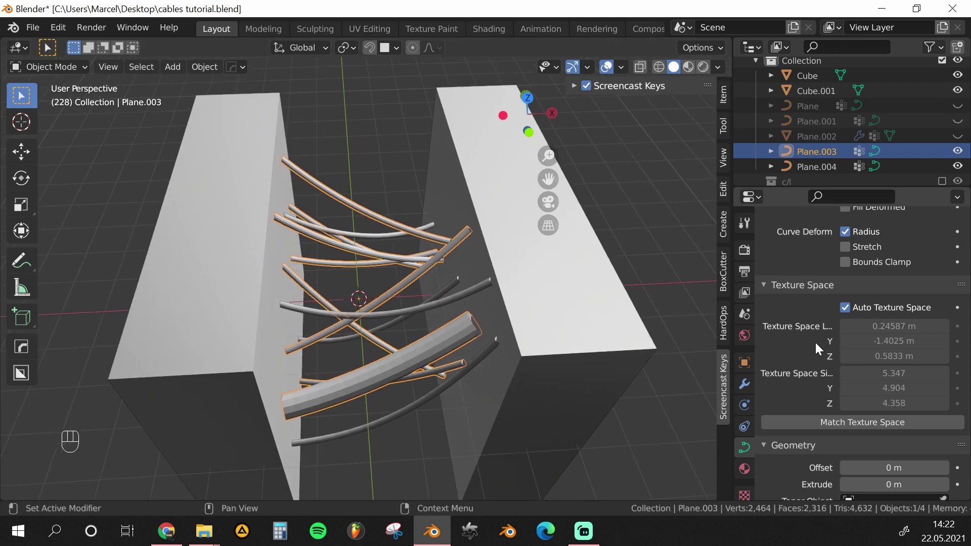
pyautogui.click(845, 307)
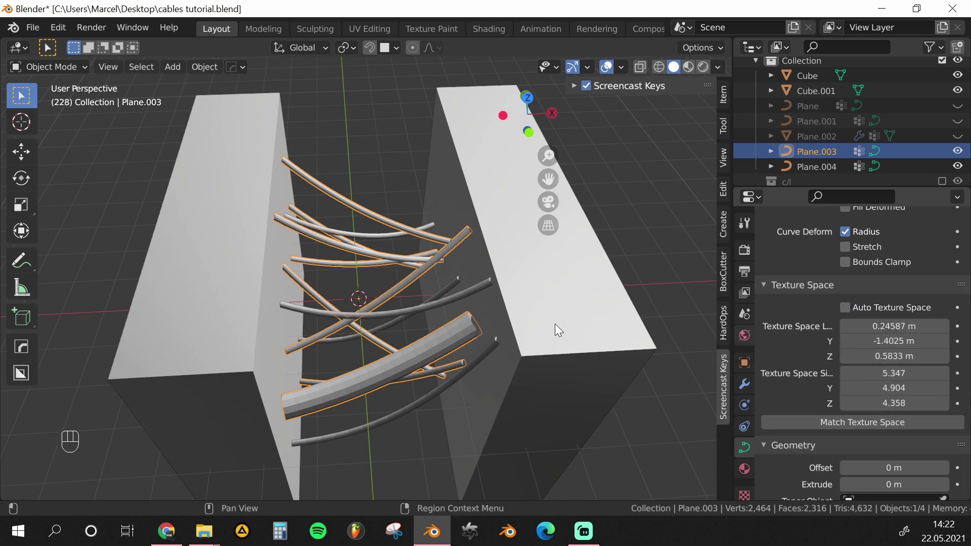